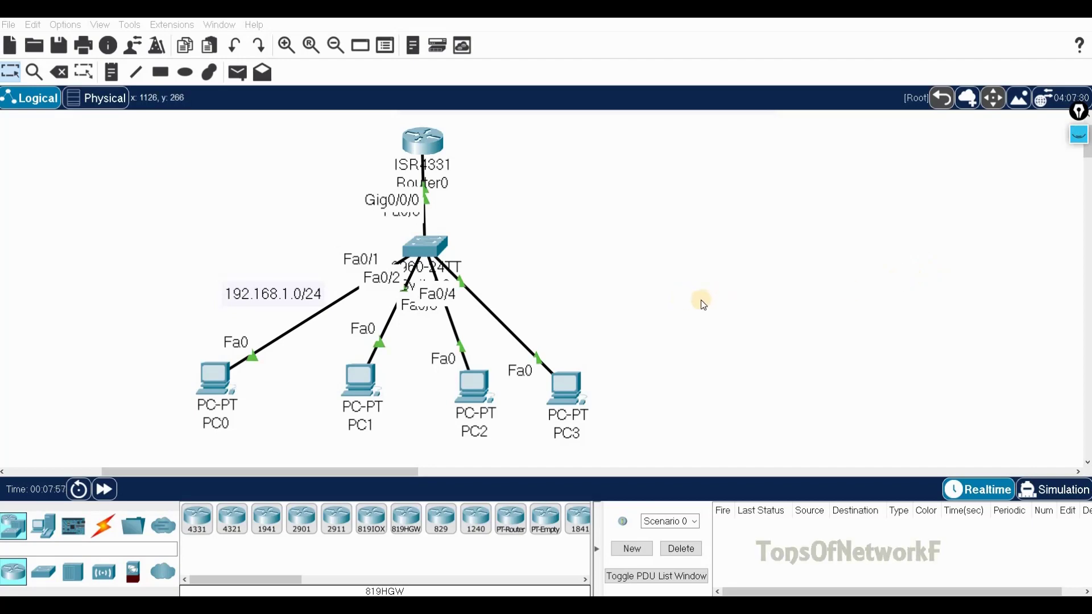
# Step: Show the DHCP Configuration annotations, circle Router0 in blue, label it "dns-server" with a connecting line, and hide the annotations
pyautogui.click(1081, 136)
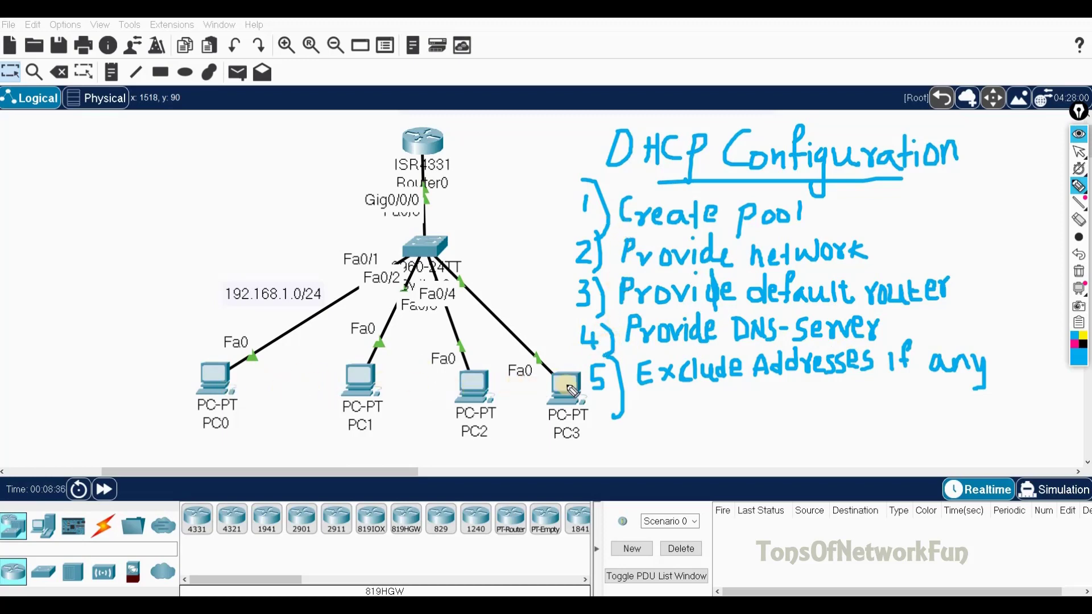
pyautogui.moveTo(441, 109)
pyautogui.mouseDown()
pyautogui.moveTo(395, 123)
pyautogui.moveTo(387, 158)
pyautogui.moveTo(437, 166)
pyautogui.moveTo(471, 148)
pyautogui.moveTo(441, 109)
pyautogui.mouseUp()
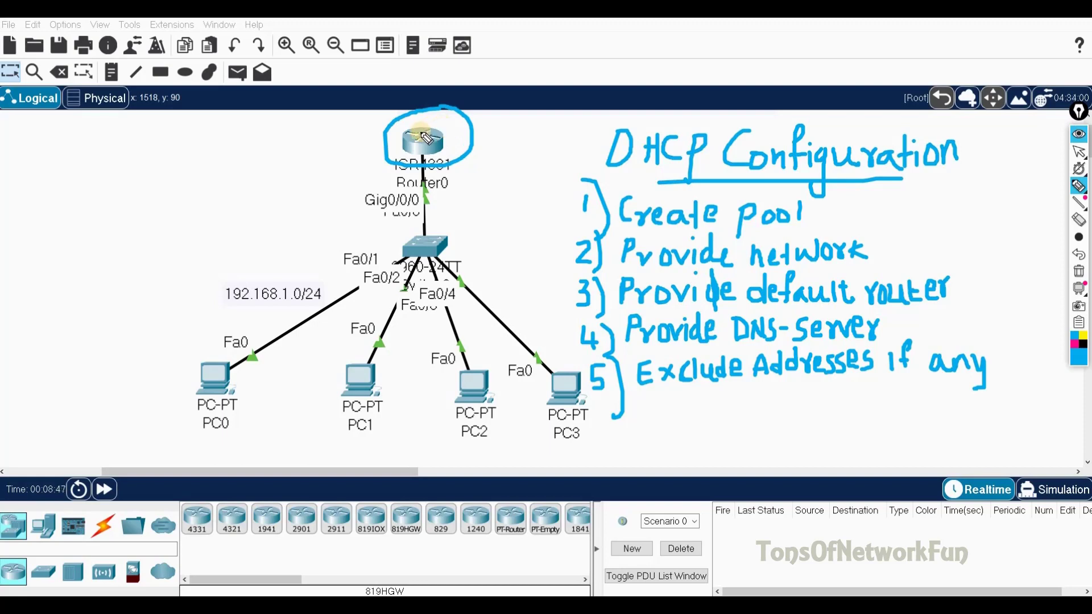
pyautogui.moveTo(404, 137); pyautogui.dragTo(303, 152)
pyautogui.moveTo(170, 169)
pyautogui.mouseDown()
pyautogui.moveTo(151, 183)
pyautogui.moveTo(193, 157)
pyautogui.moveTo(192, 174)
pyautogui.moveTo(226, 147)
pyautogui.moveTo(224, 165)
pyautogui.moveTo(316, 121)
pyautogui.mouseUp()
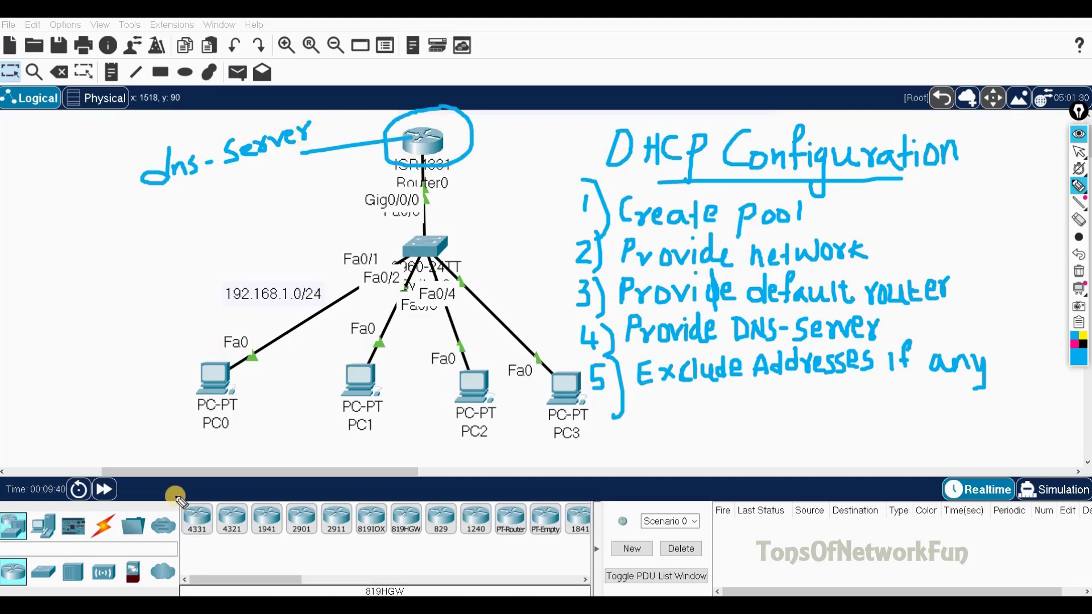
pyautogui.click(1078, 134)
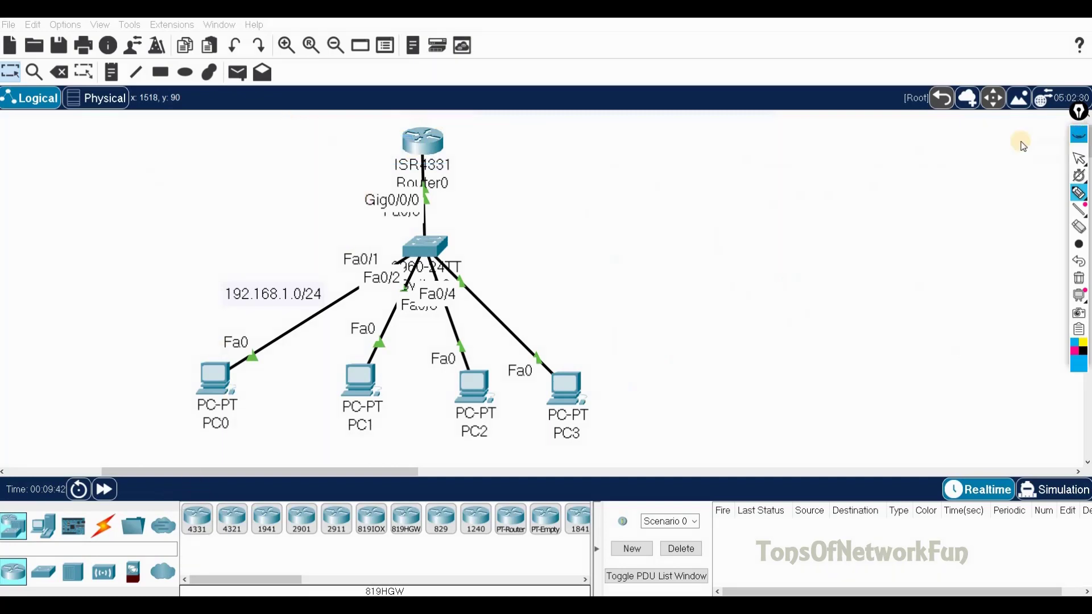
# Step: Replace the existing router with a new 4331 router placed above the switch
pyautogui.click(59, 71)
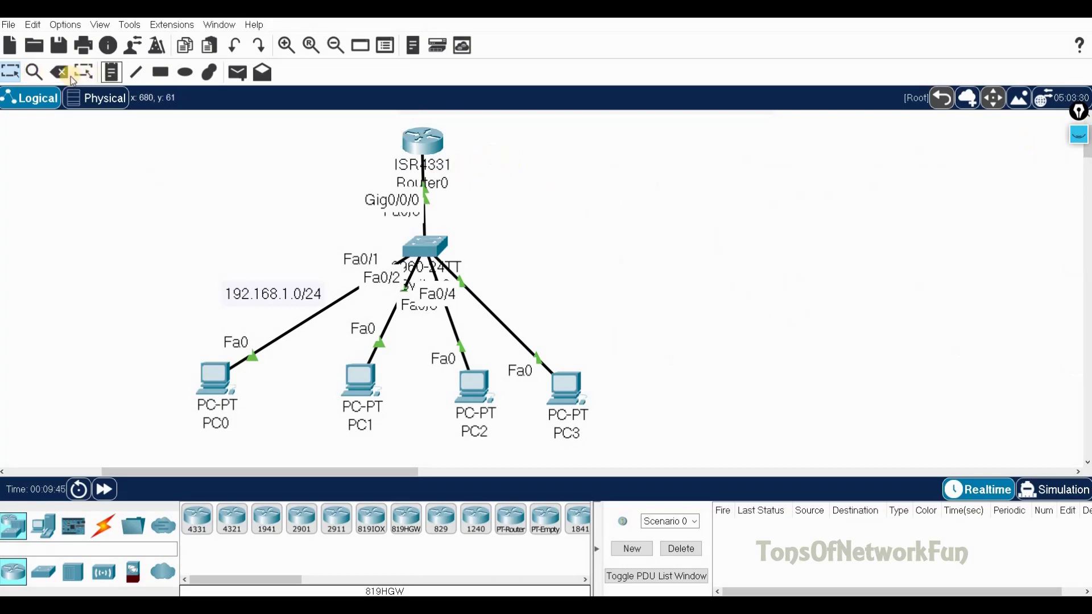
pyautogui.click(426, 142)
pyautogui.click(555, 320)
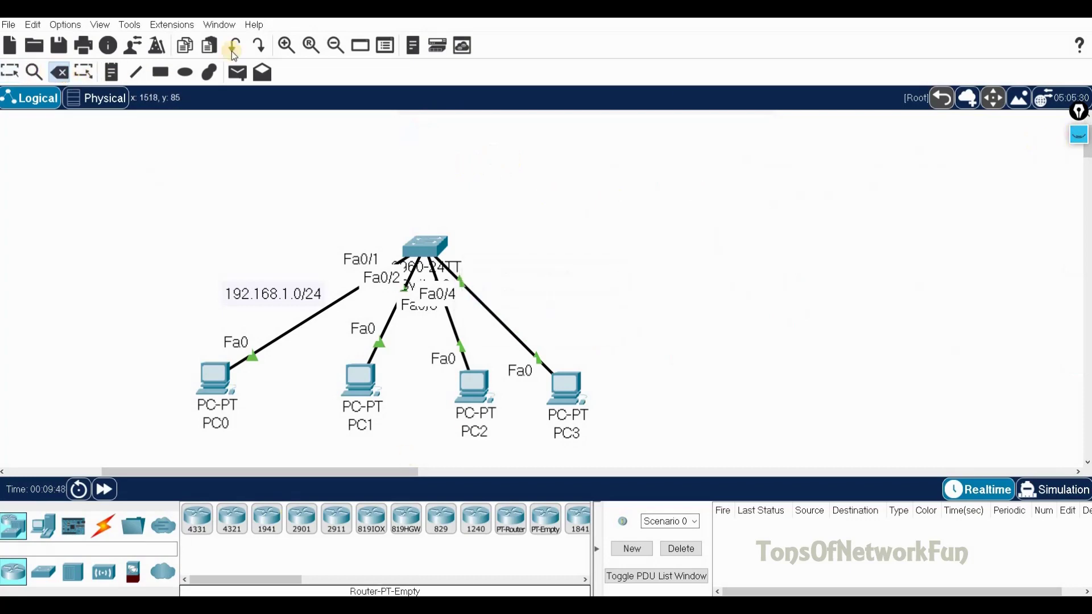
pyautogui.click(197, 519)
pyautogui.click(427, 159)
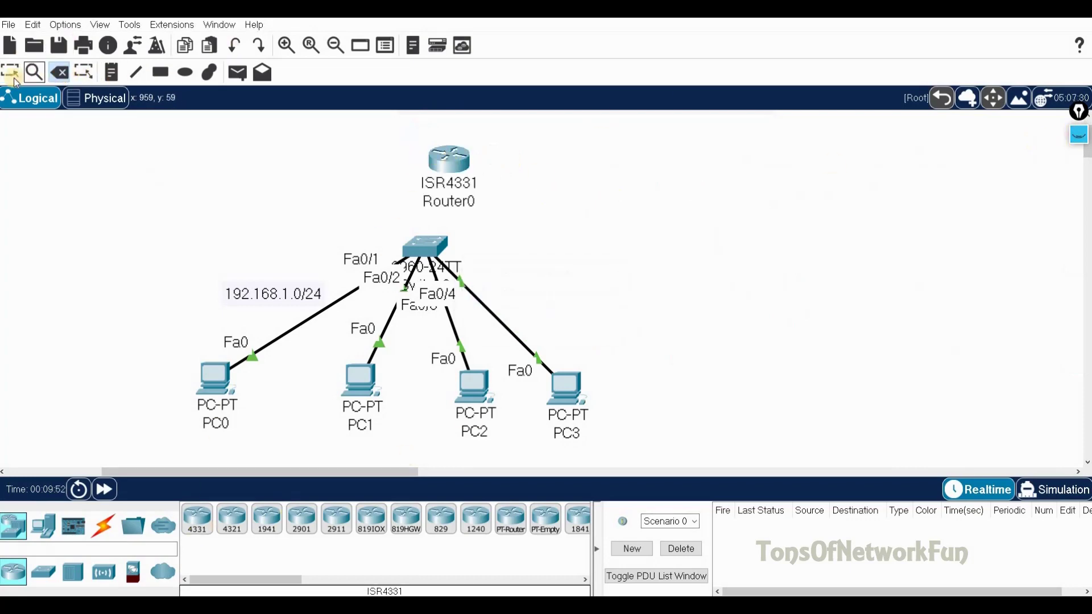
# Step: Connect the switch to the new router using an automatically chosen cable type
pyautogui.click(103, 526)
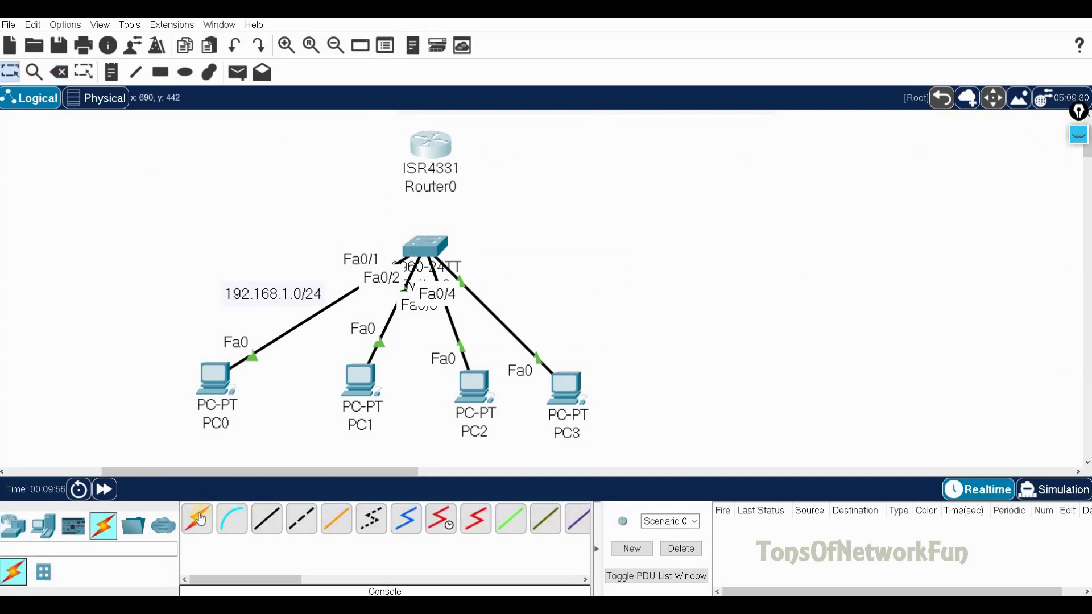
pyautogui.click(197, 518)
pyautogui.click(426, 246)
pyautogui.click(431, 145)
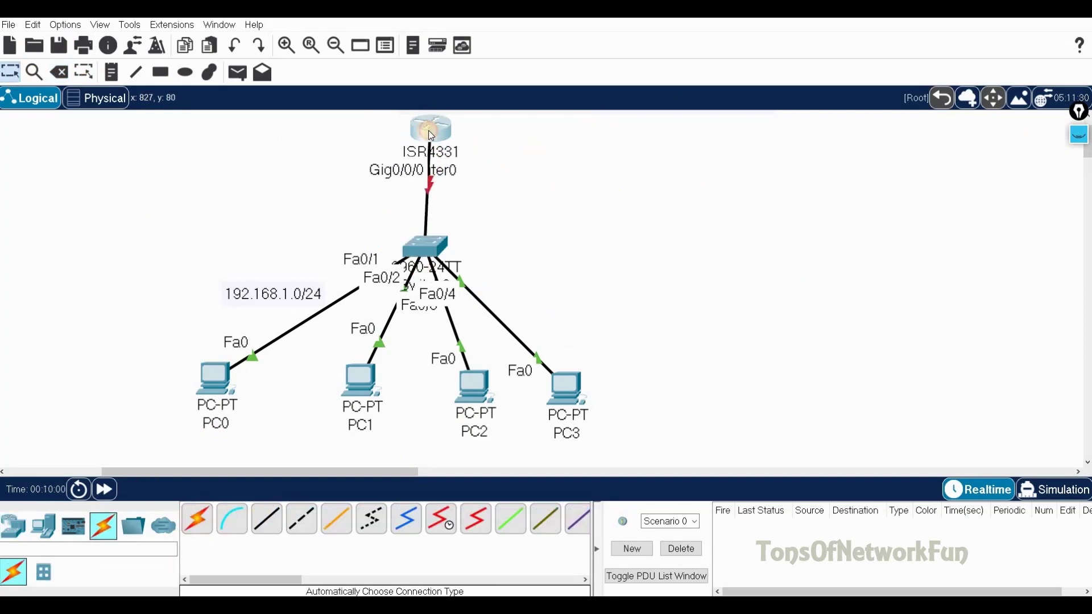
# Step: Open the new router's command line and decline the initial configuration dialog
pyautogui.click(431, 142)
pyautogui.click(689, 110)
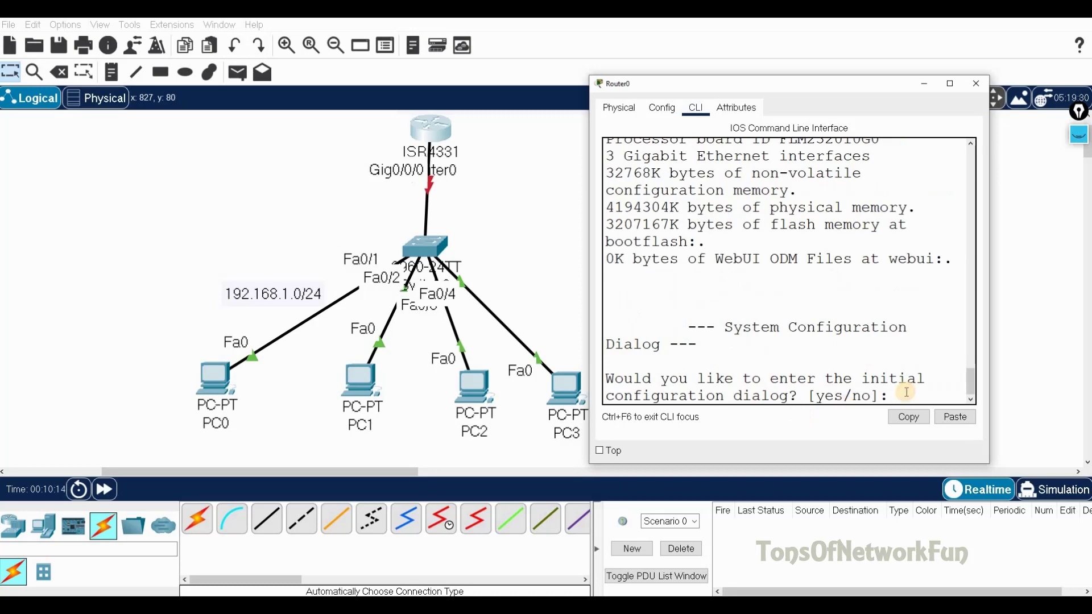
pyautogui.write('N')
pyautogui.press('Return')
pyautogui.press('Return')
# Step: In global configuration mode, enable interface g0/0/0 and assign it IP address 192.168.1.100 with mask 255.255.255.0
pyautogui.write('en')
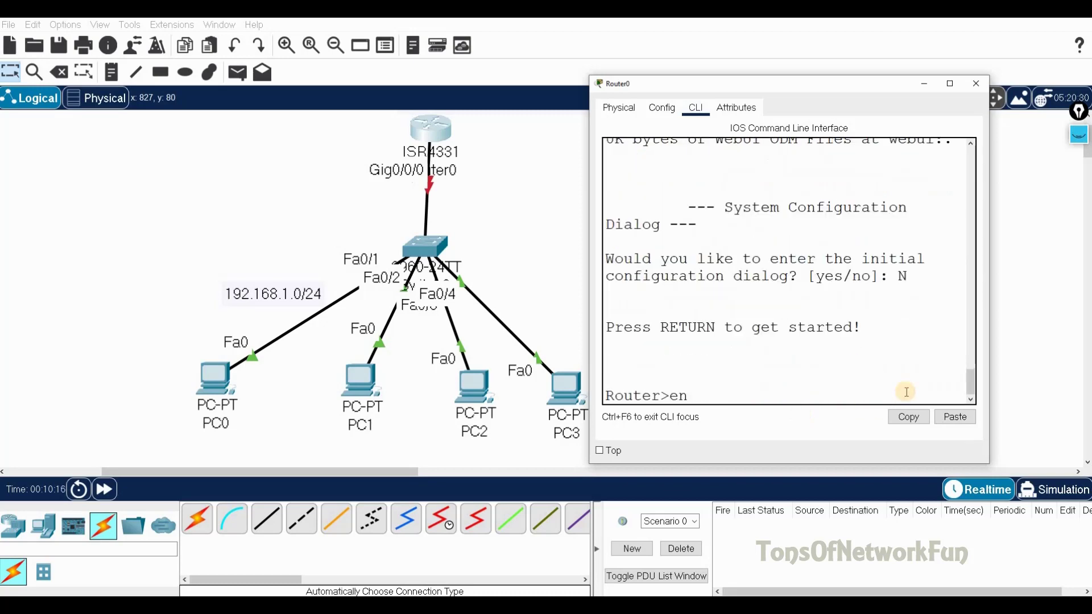
pyautogui.press('Return')
pyautogui.write('conf t')
pyautogui.press('Return')
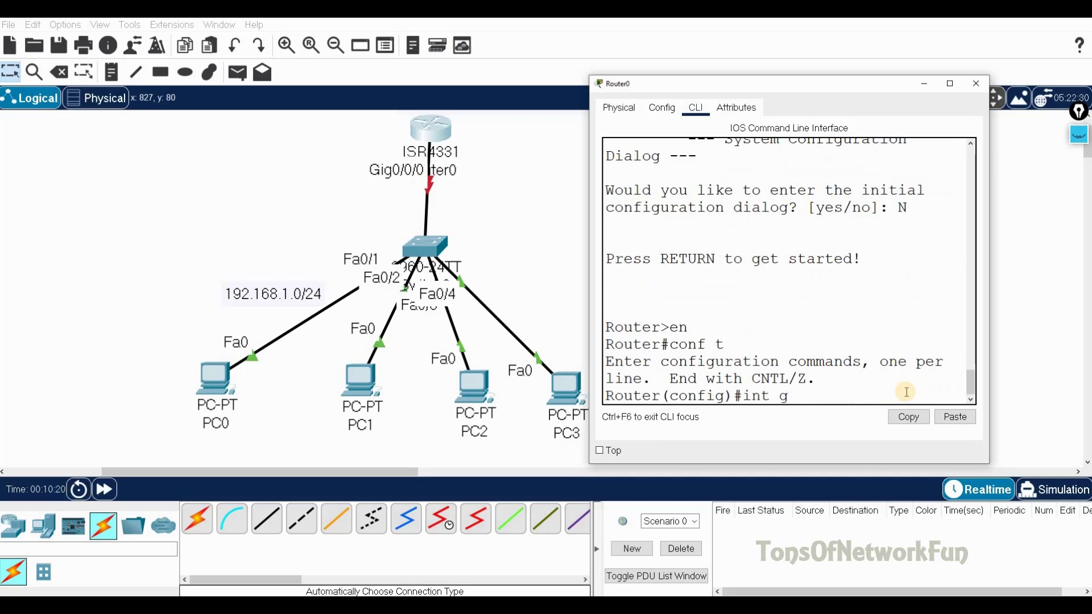
pyautogui.press('Return')
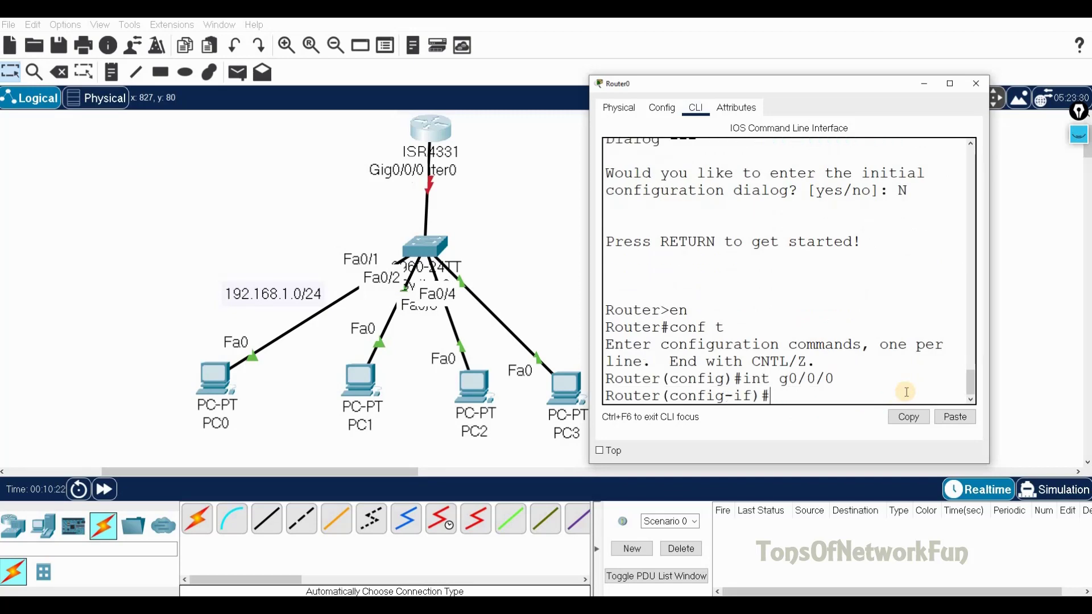
pyautogui.write('no sh')
pyautogui.press('Return')
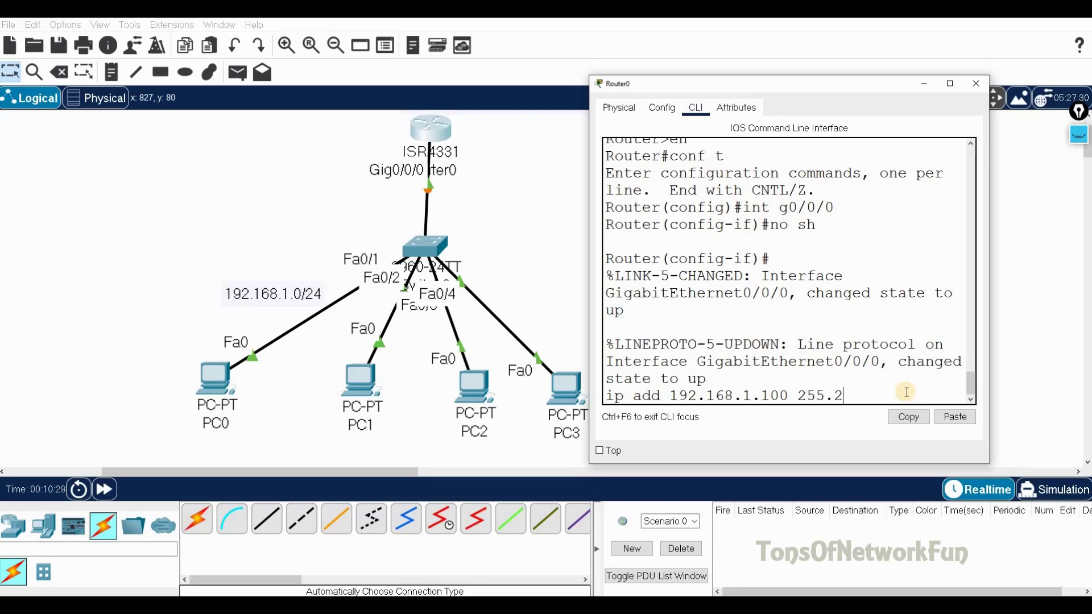
pyautogui.press('Return')
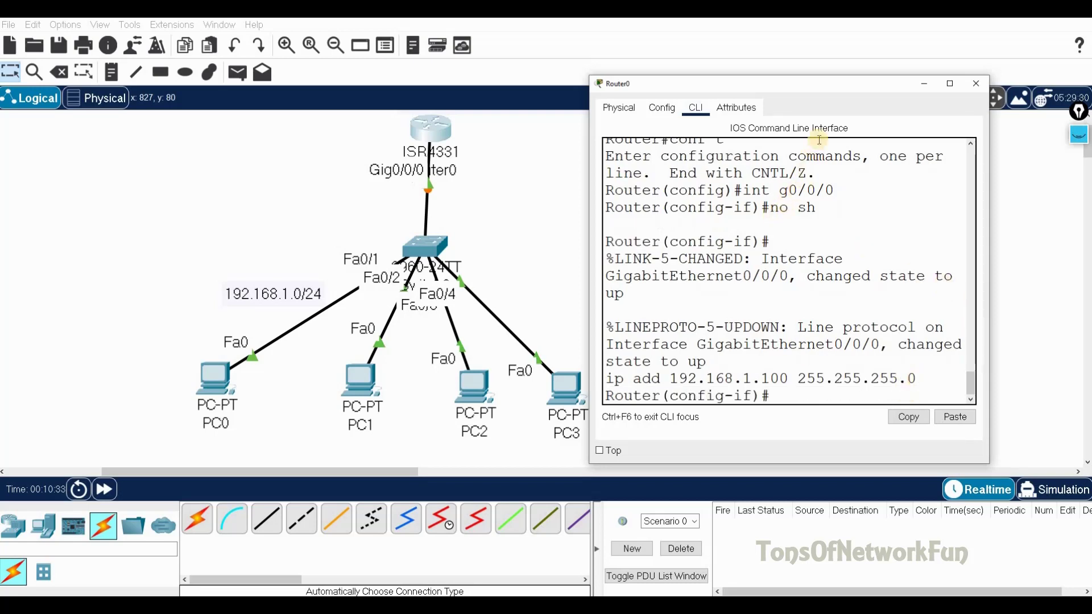
# Step: Move the router window clear of the annotated checklist, underline its Create pool item in blue, and hide the annotations
pyautogui.moveTo(770, 93); pyautogui.dragTo(190, 98)
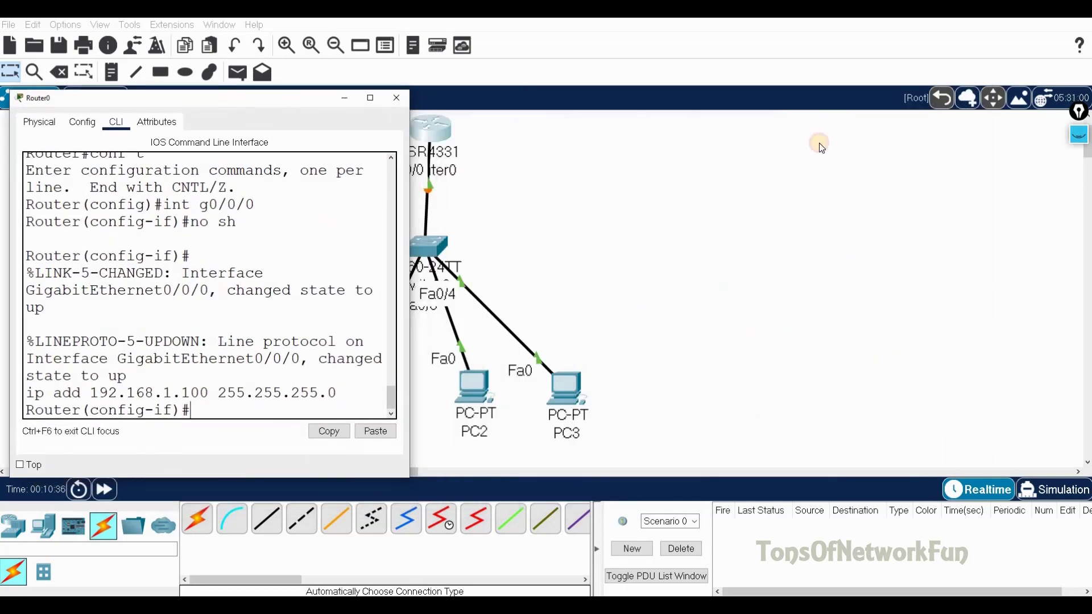
pyautogui.click(1079, 137)
pyautogui.click(1079, 186)
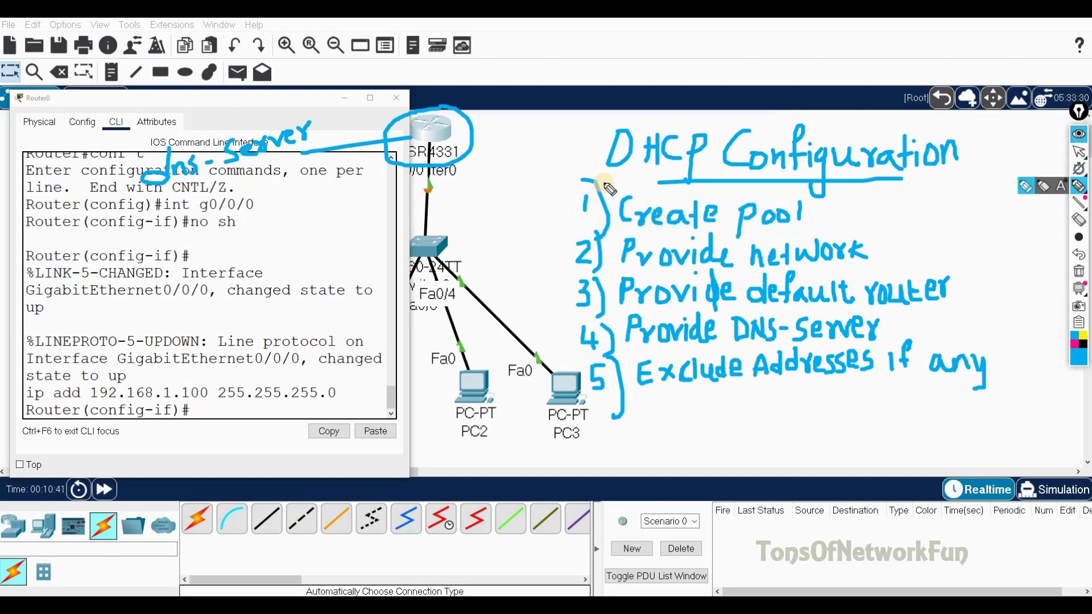
pyautogui.moveTo(634, 228); pyautogui.dragTo(807, 228)
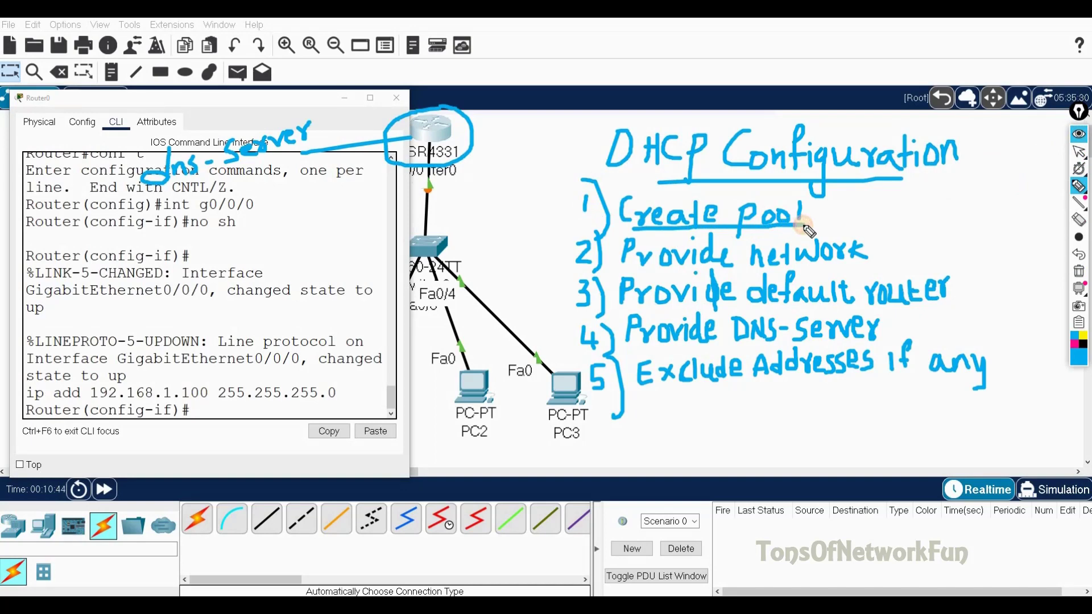
pyautogui.click(1079, 134)
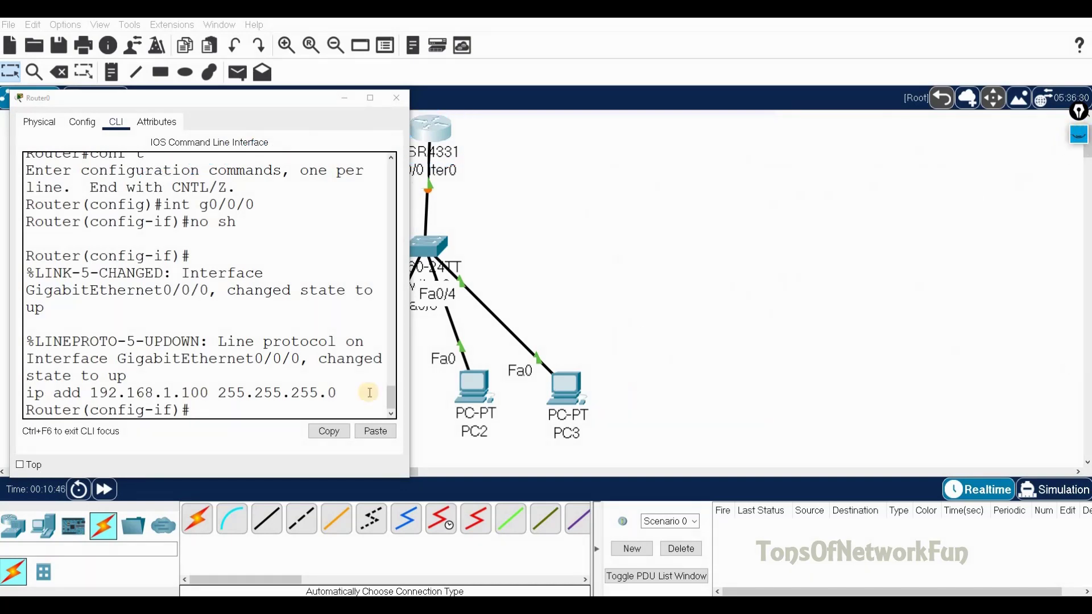
# Step: Exit interface configuration on the router and create a DHCP pool named CISCO123
pyautogui.click(241, 401)
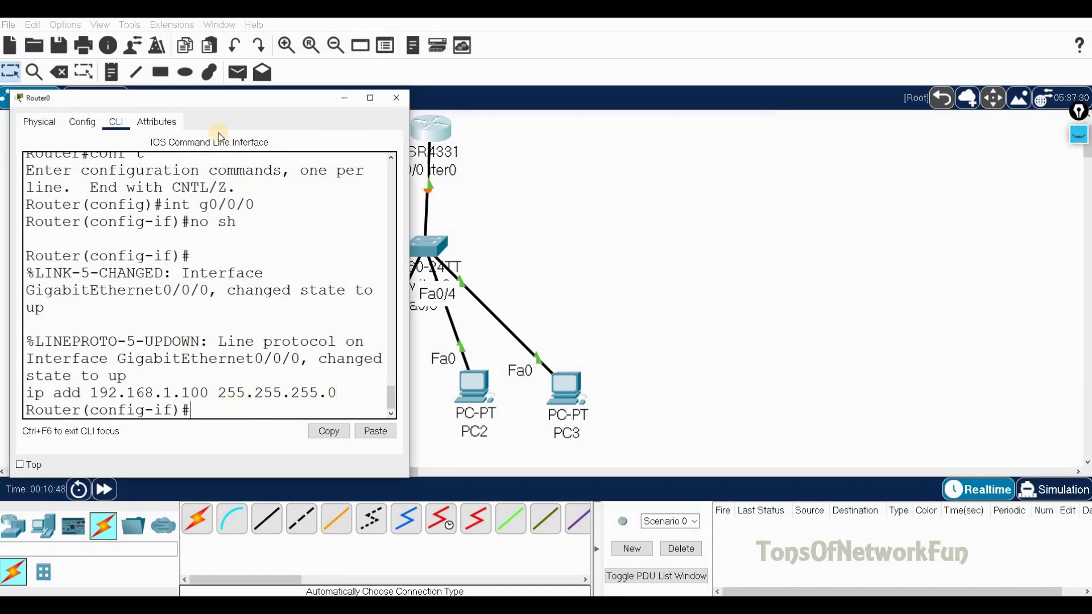
pyautogui.moveTo(208, 103); pyautogui.dragTo(178, 93)
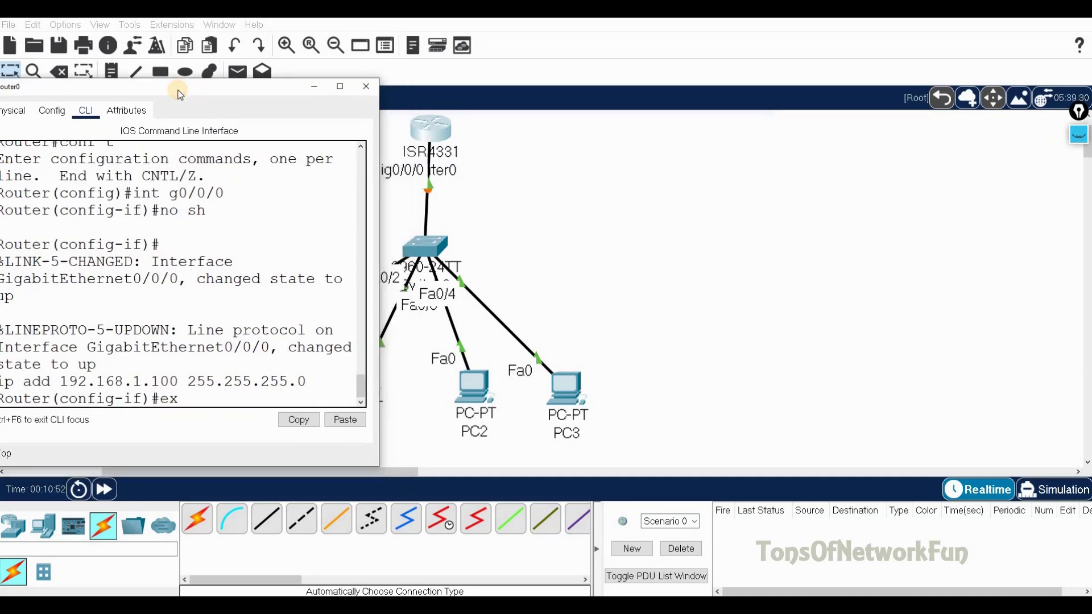
pyautogui.write('it')
pyautogui.press('Return')
pyautogui.press('Tab')
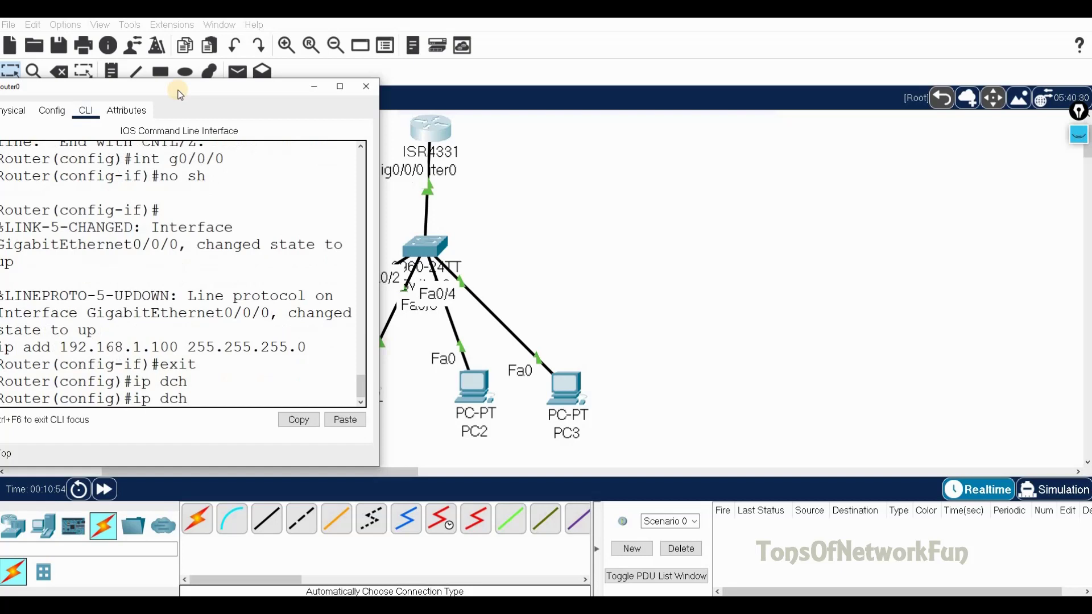
pyautogui.press('Tab')
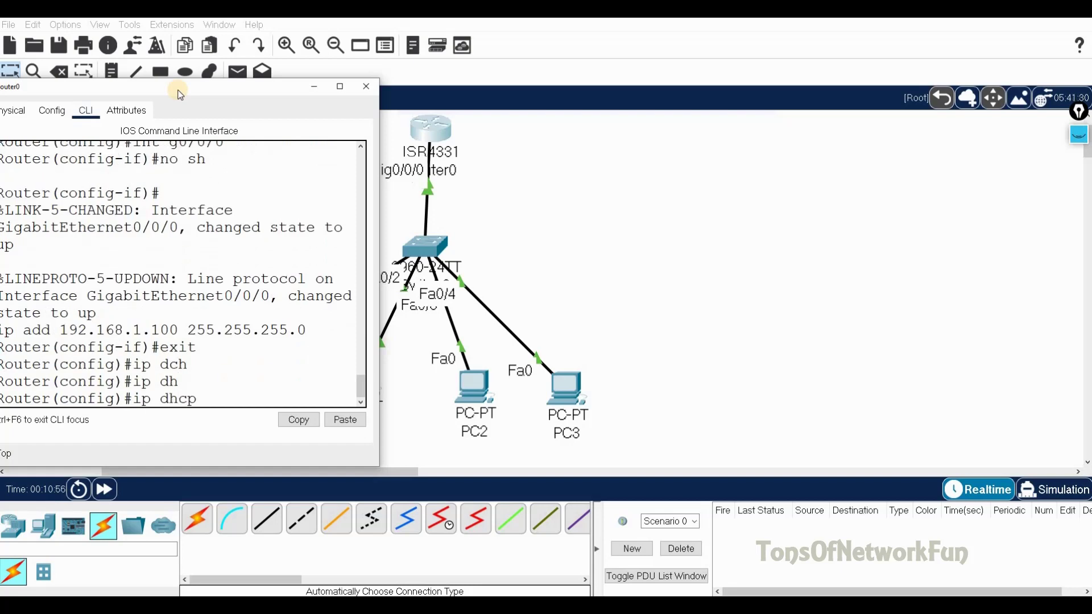
pyautogui.write('p')
pyautogui.press('Tab')
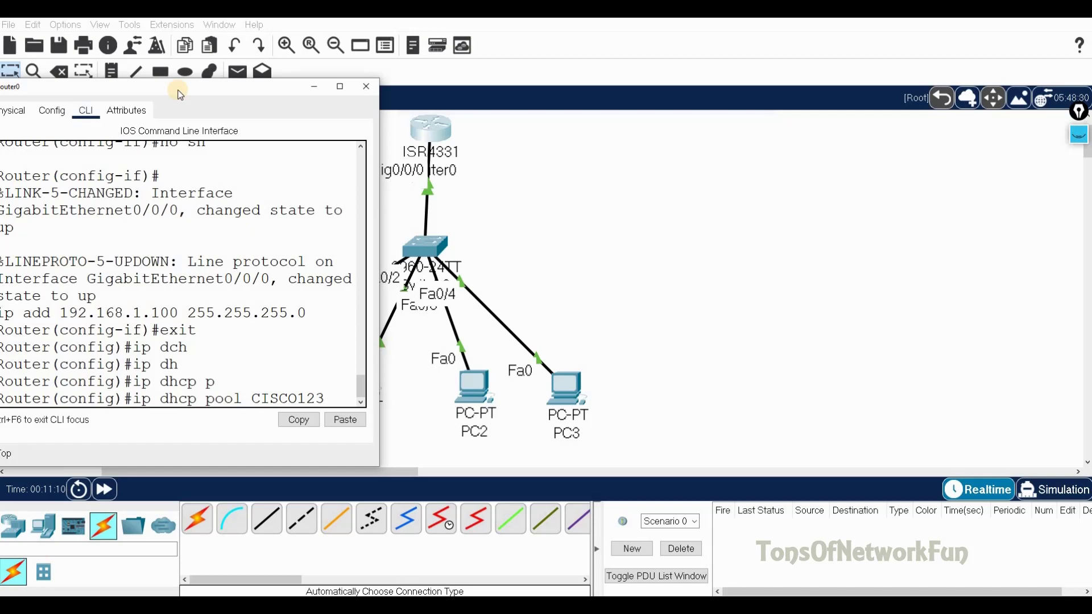
pyautogui.press('Return')
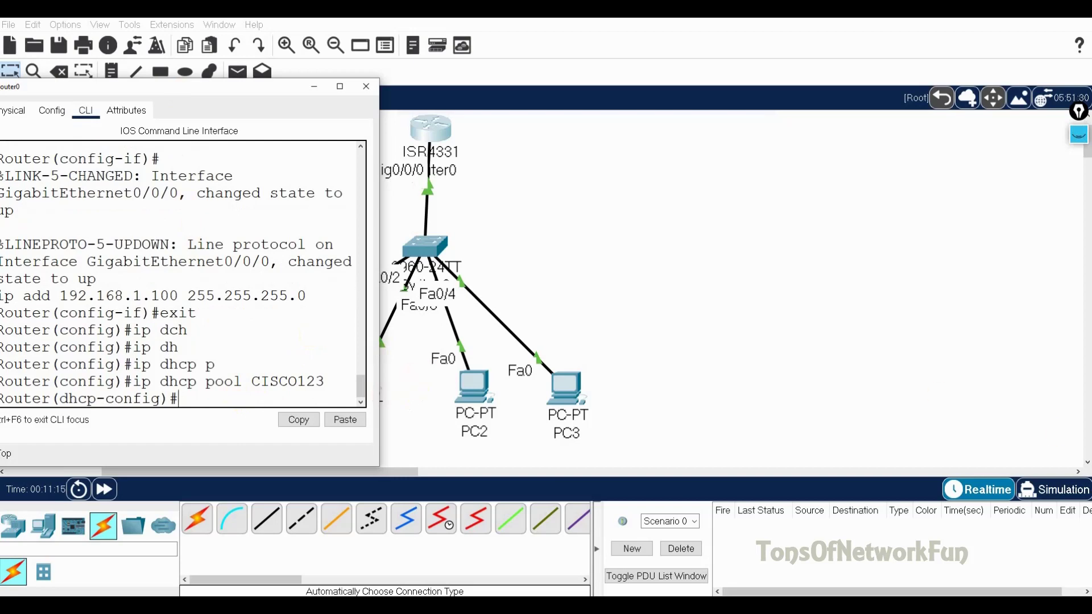
# Step: On the annotated checklist, tick Create pool in green and underline Provide network in blue
pyautogui.click(1079, 135)
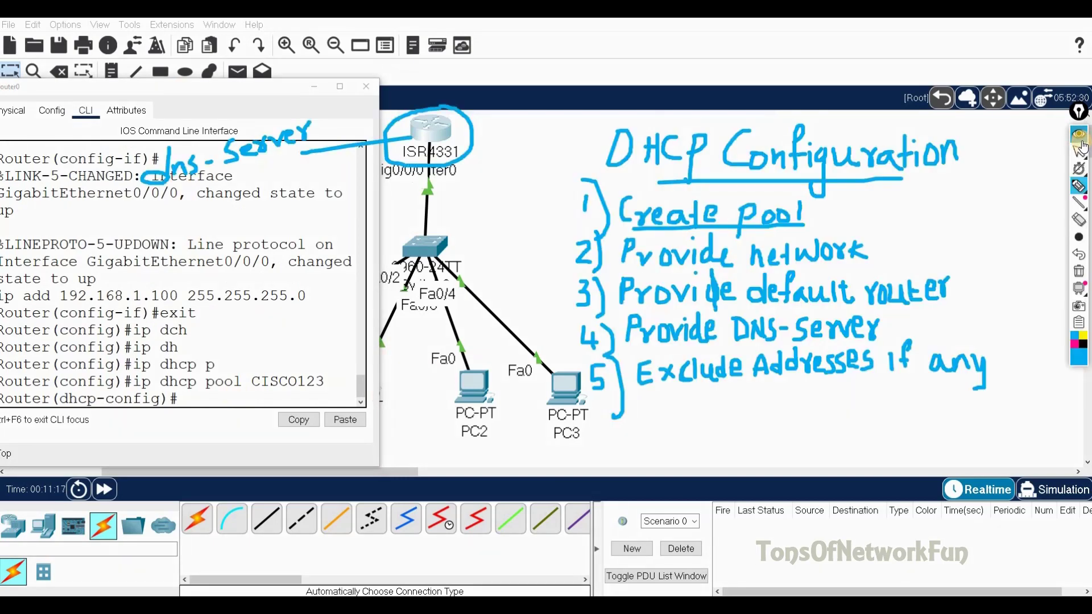
pyautogui.click(1077, 352)
pyautogui.click(1056, 237)
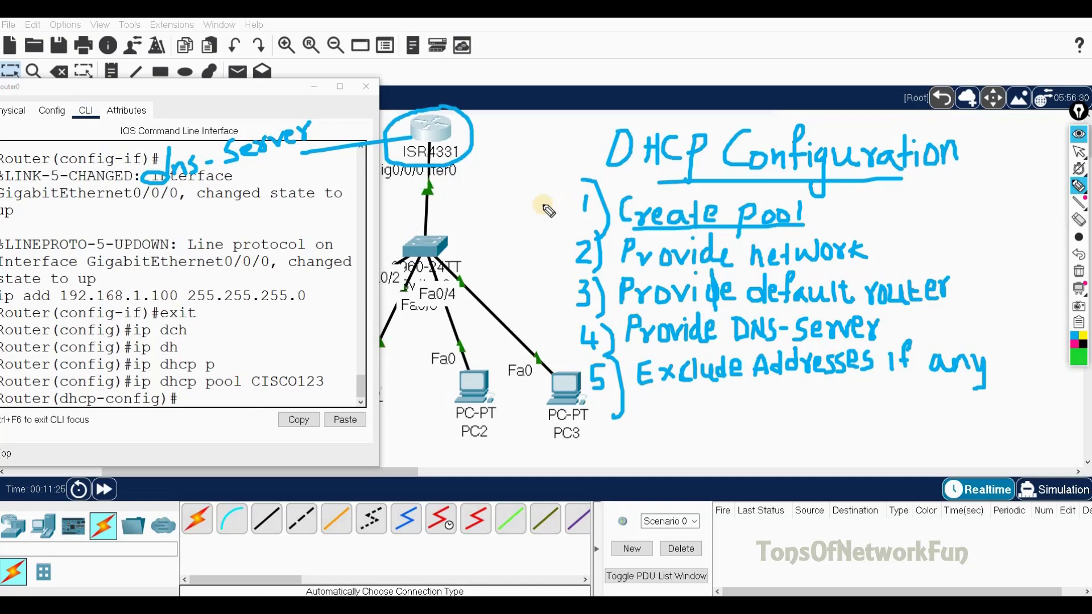
pyautogui.moveTo(541, 203); pyautogui.dragTo(603, 197)
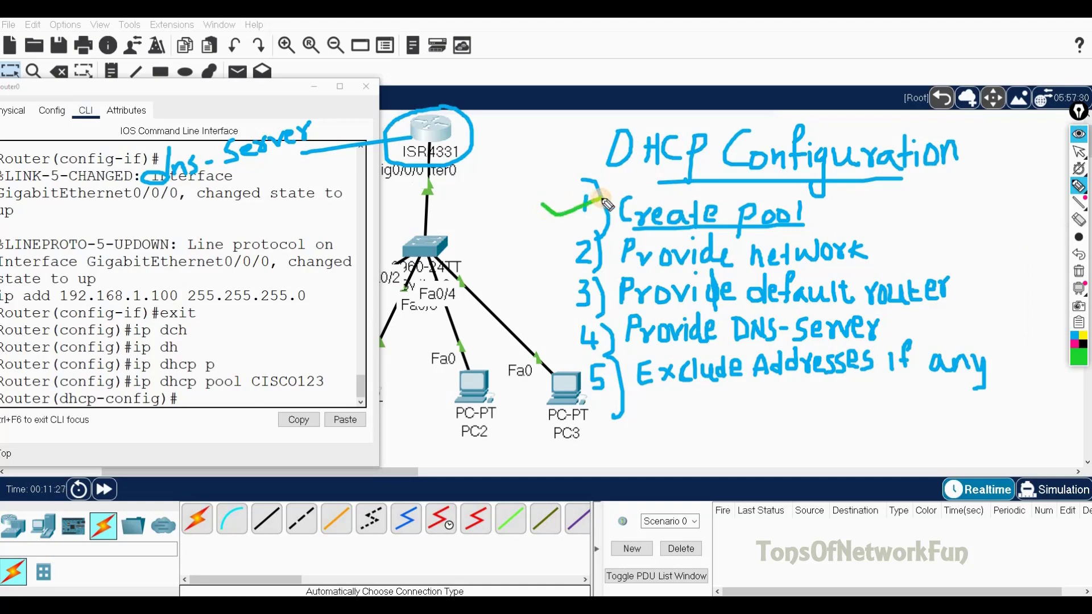
pyautogui.click(1076, 341)
pyautogui.moveTo(623, 272); pyautogui.dragTo(843, 272)
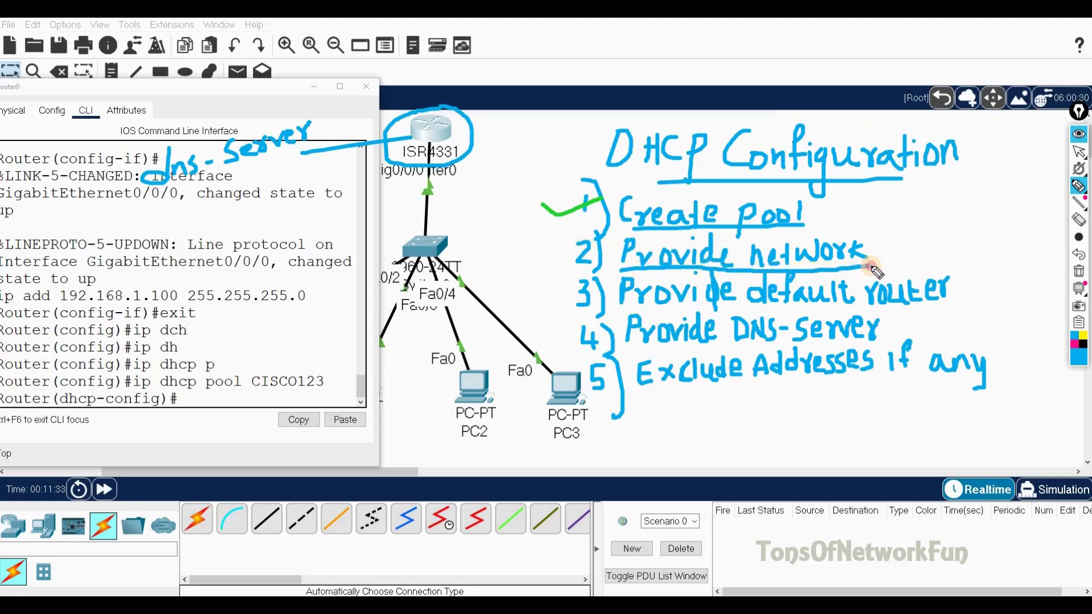
pyautogui.click(1079, 135)
# Step: Look up the network command's mask argument and assign network 192.168.1.0 with mask 255.255.255.0 to the DHCP pool
pyautogui.moveTo(208, 90); pyautogui.dragTo(383, 95)
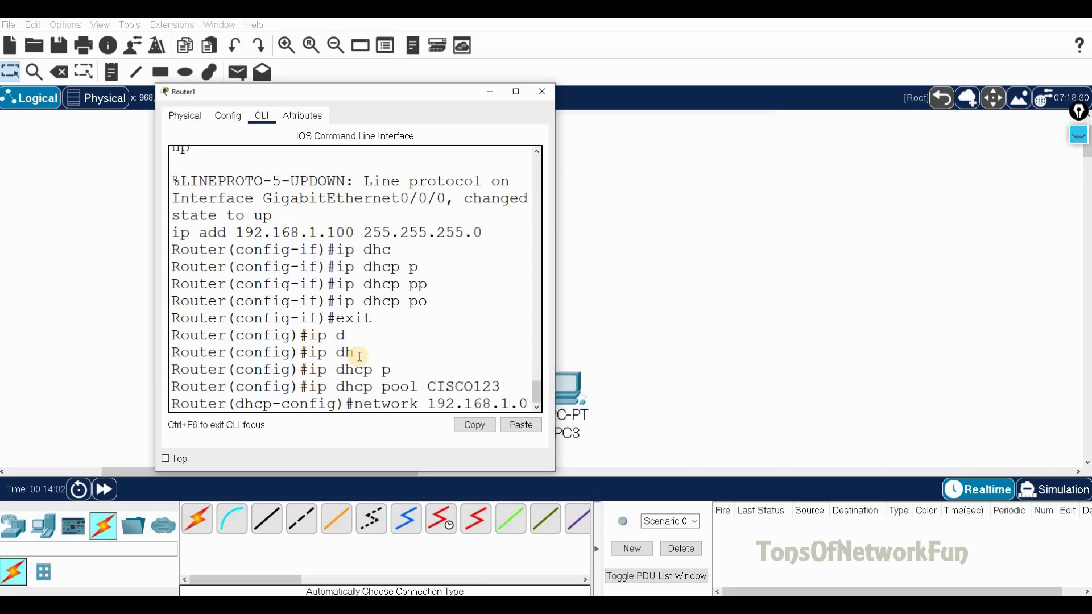
pyautogui.write('?')
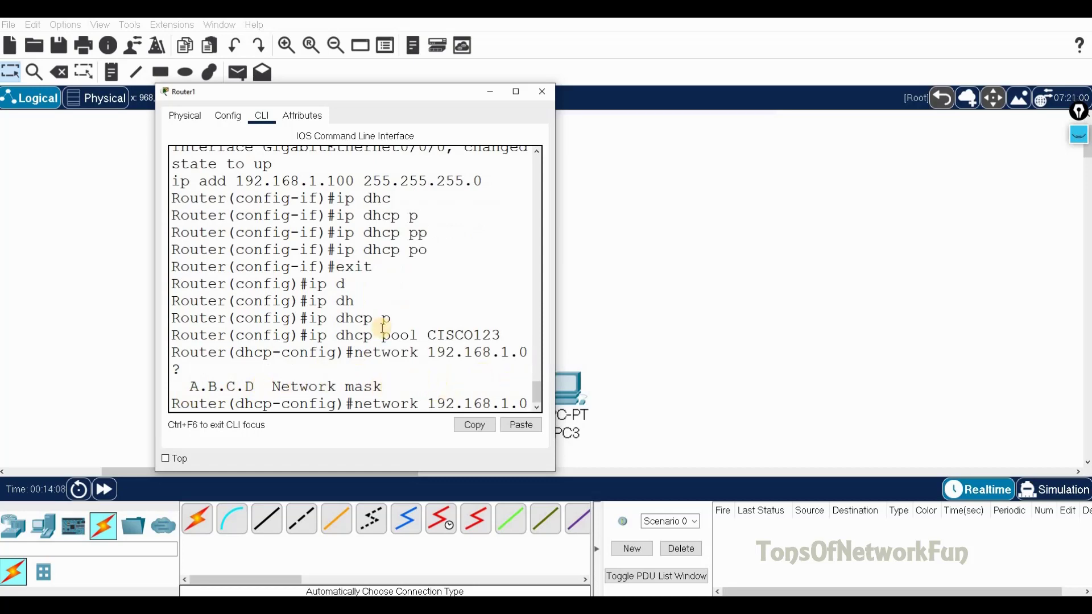
pyautogui.write('25')
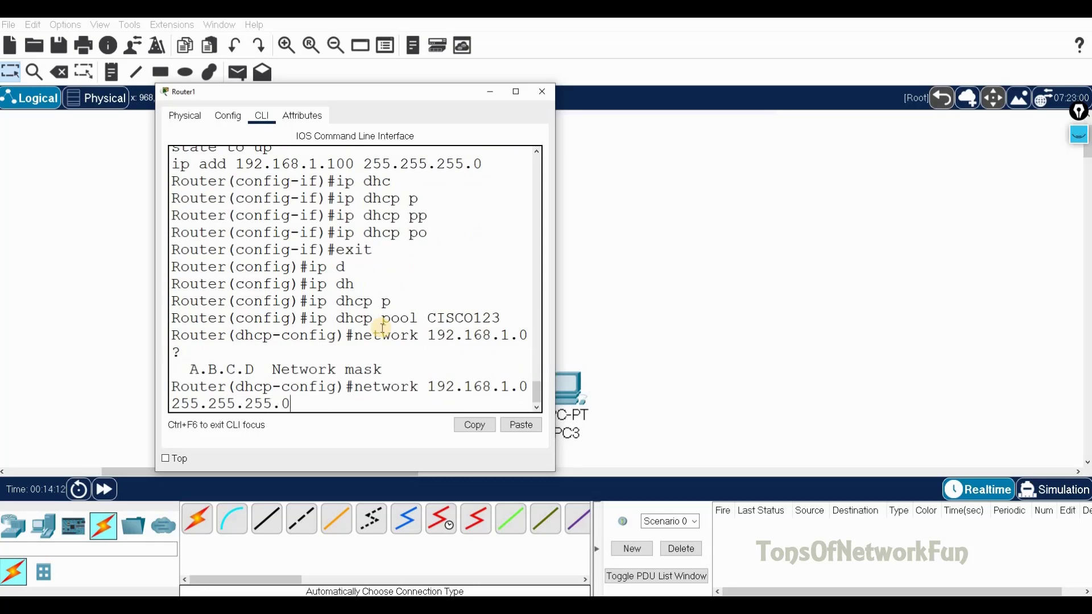
pyautogui.press('Return')
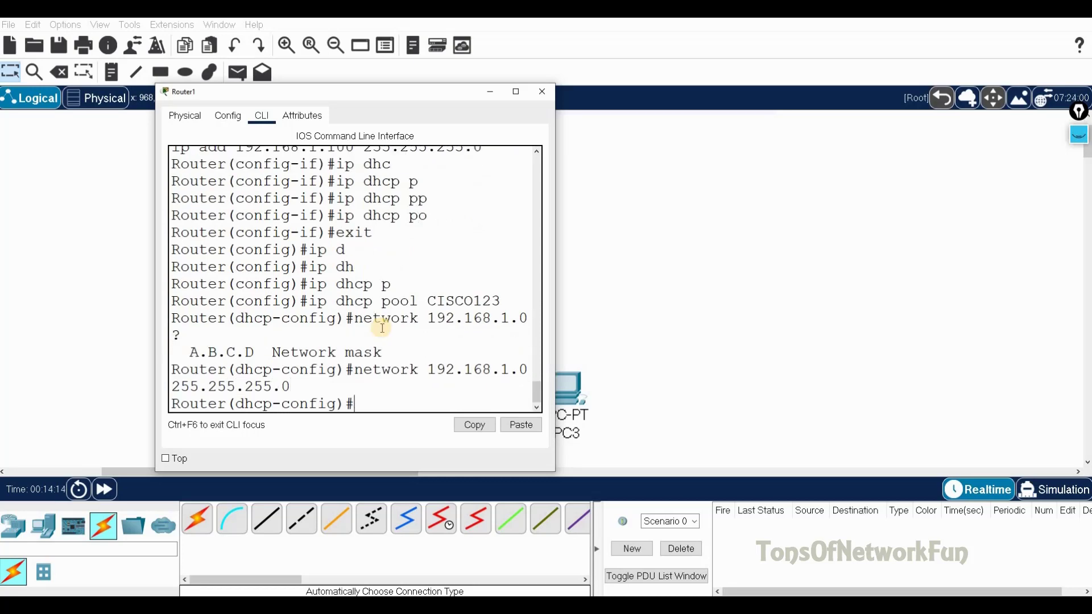
# Step: On the annotated checklist, tick Provide network in green, underline Provide default router in blue, and hide the annotations
pyautogui.moveTo(426, 92); pyautogui.dragTo(355, 87)
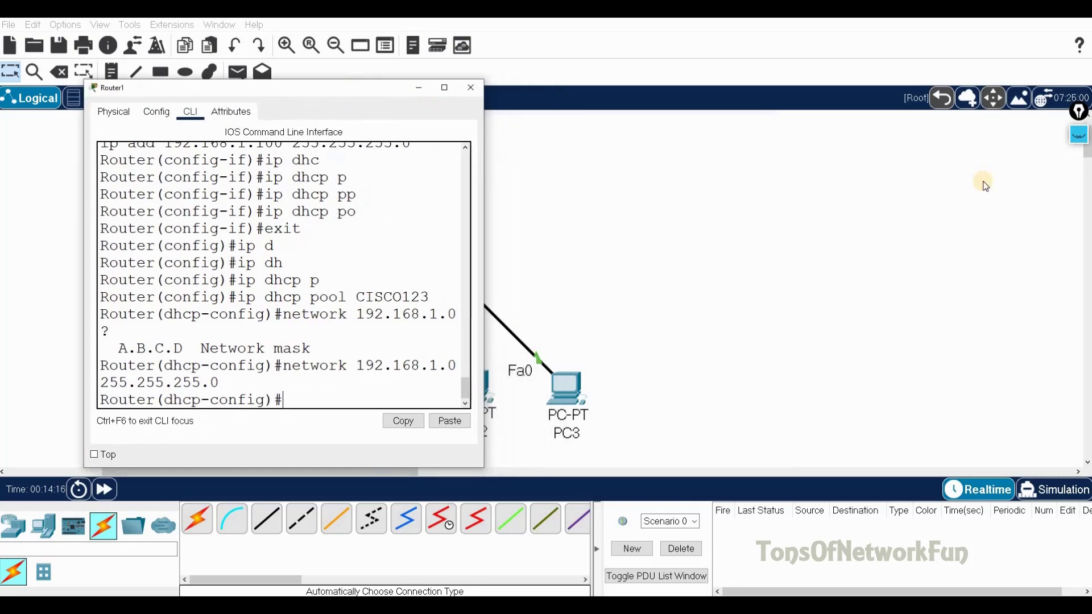
pyautogui.click(1079, 134)
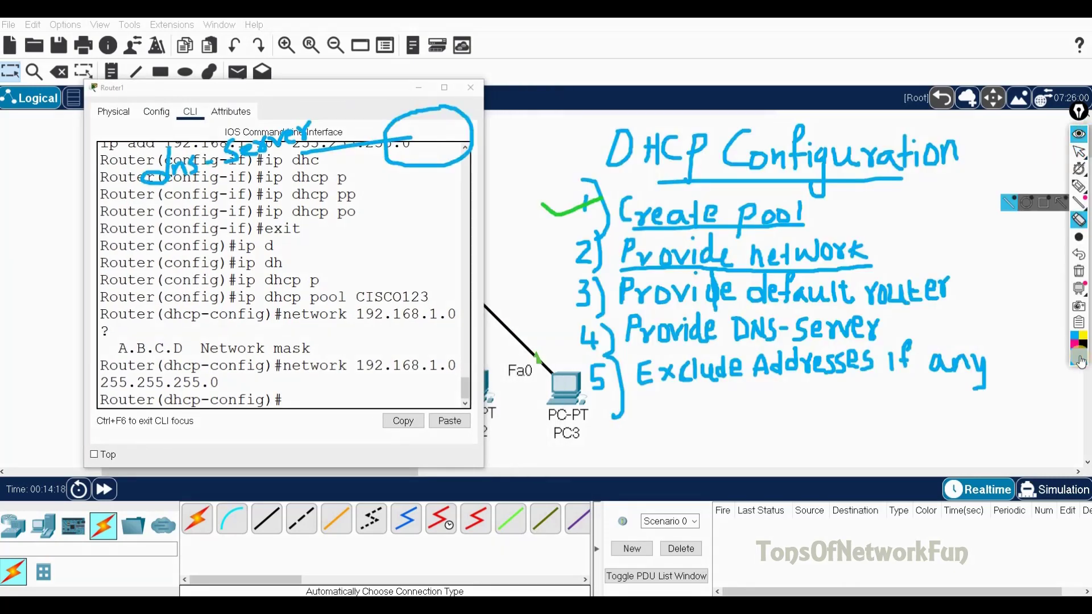
pyautogui.click(1080, 358)
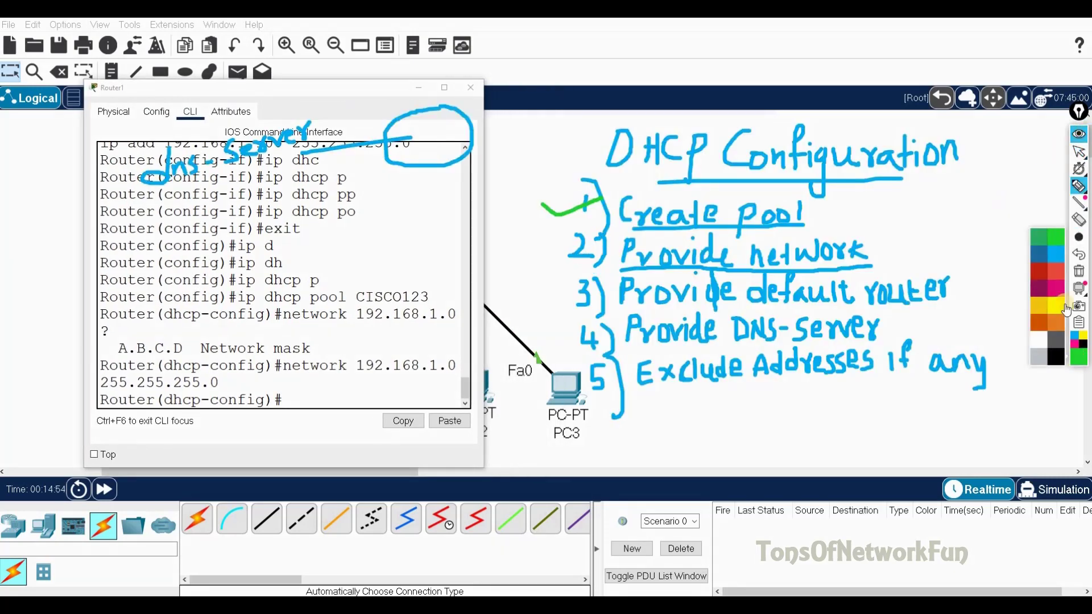
pyautogui.click(1058, 245)
pyautogui.moveTo(543, 250)
pyautogui.mouseDown()
pyautogui.moveTo(564, 265)
pyautogui.moveTo(602, 254)
pyautogui.mouseUp()
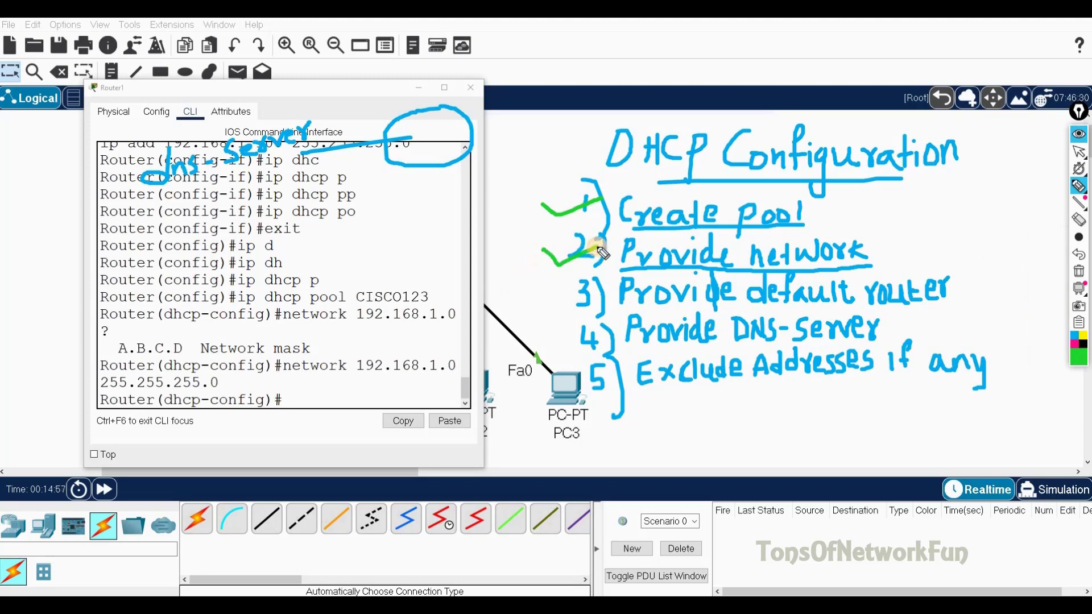
pyautogui.click(1073, 335)
pyautogui.moveTo(625, 311); pyautogui.dragTo(938, 315)
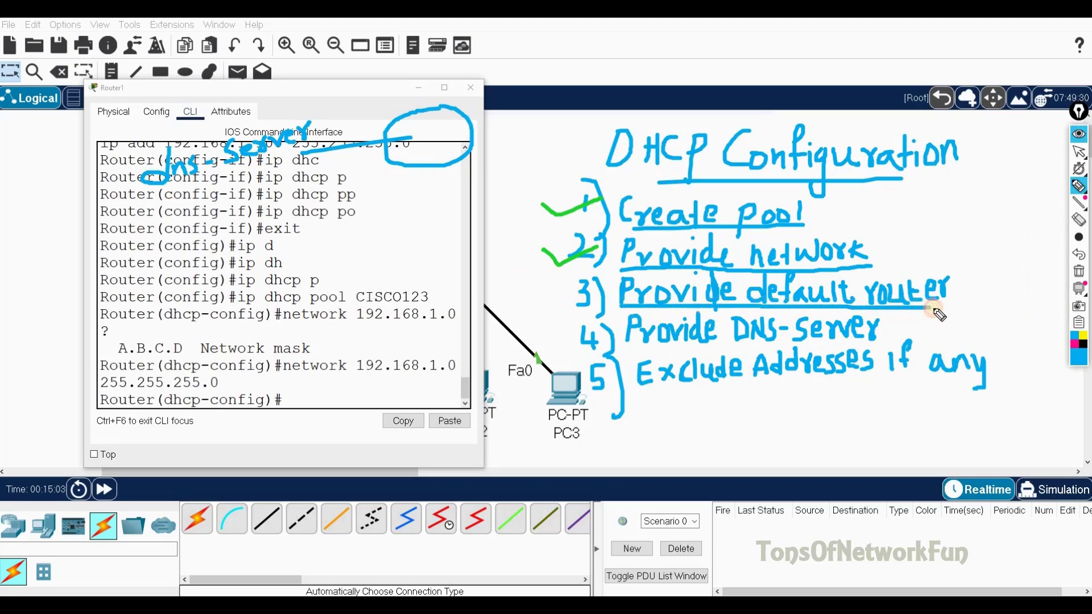
pyautogui.click(1079, 134)
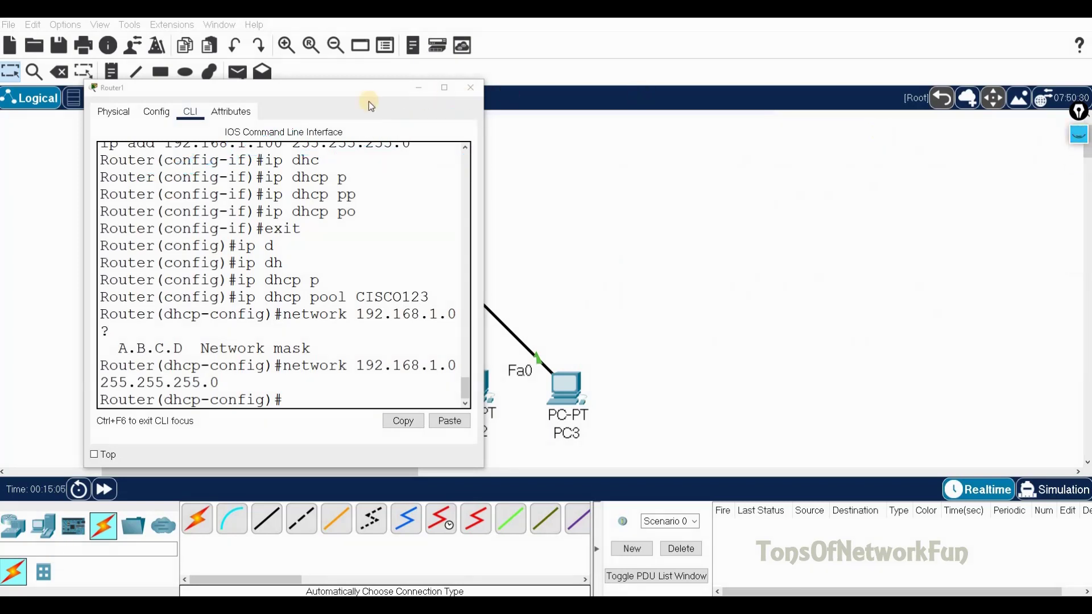
# Step: Move the router window clear of the topology and highlight the interface address 192.168.1.100 in the CLI history
pyautogui.moveTo(361, 93); pyautogui.dragTo(400, 64)
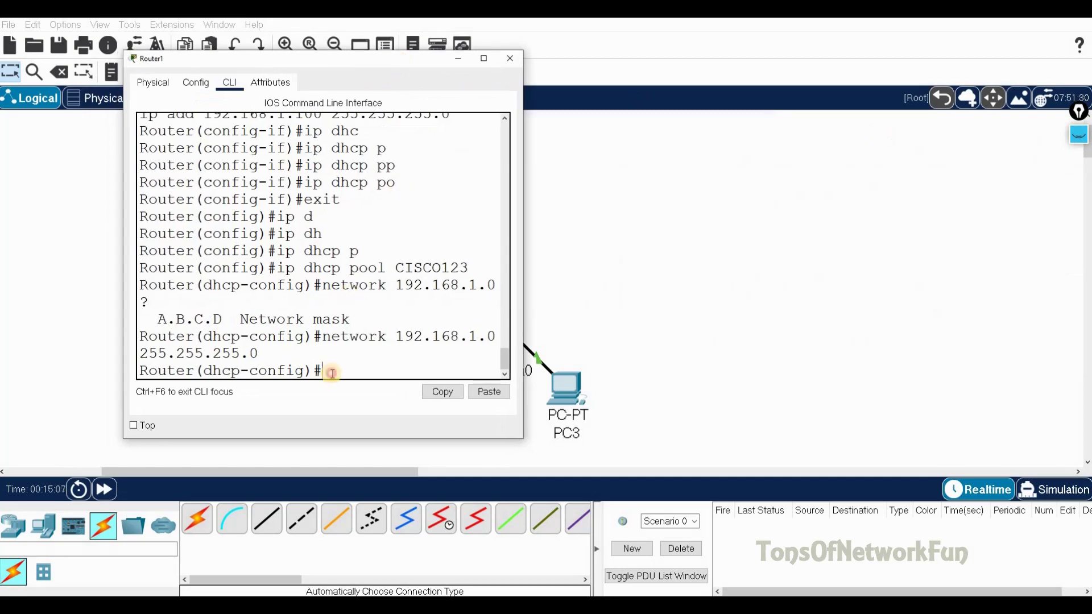
pyautogui.moveTo(350, 65); pyautogui.dragTo(805, 101)
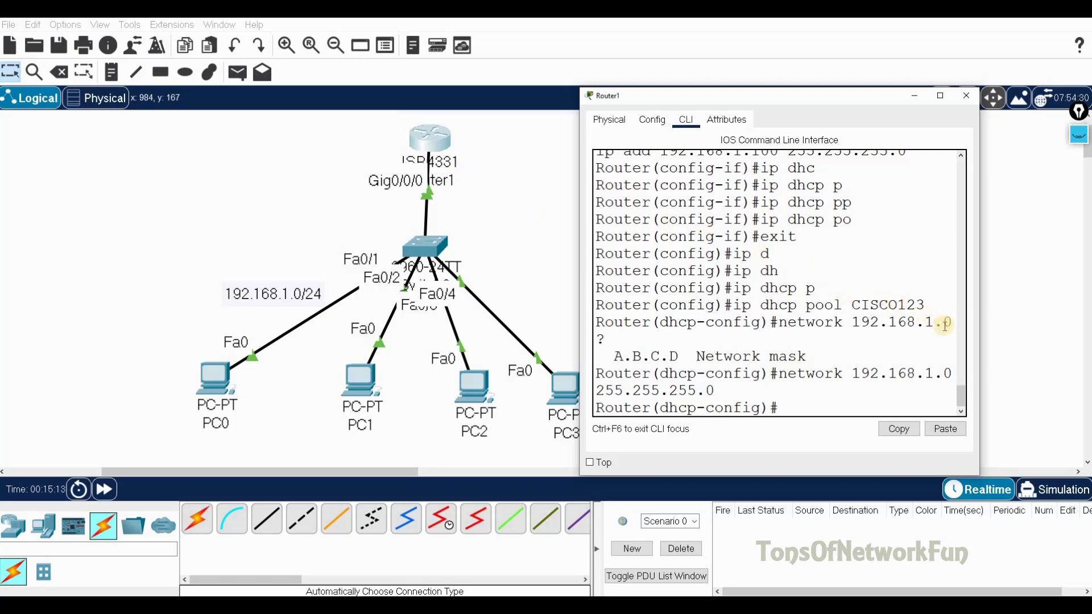
pyautogui.moveTo(961, 392)
pyautogui.mouseDown()
pyautogui.moveTo(955, 342)
pyautogui.moveTo(953, 379)
pyautogui.mouseUp()
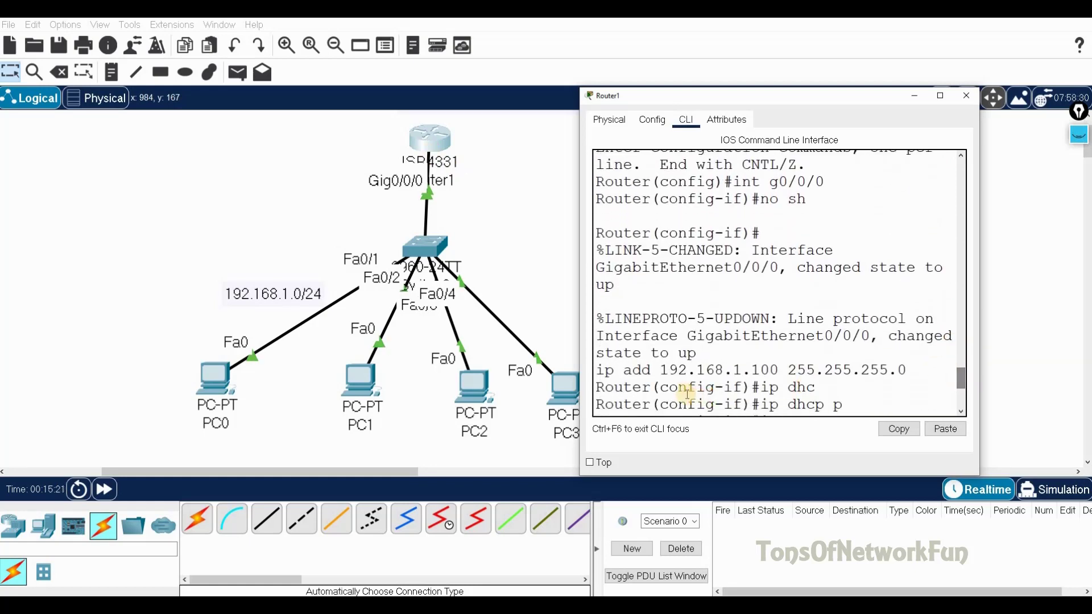
pyautogui.moveTo(661, 377); pyautogui.dragTo(779, 372)
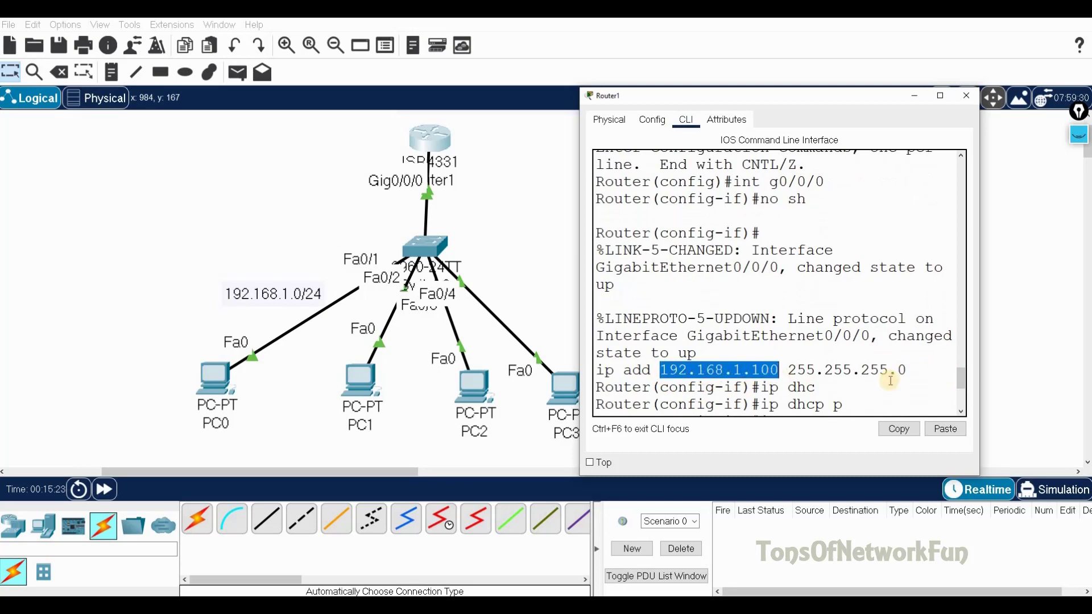
pyautogui.moveTo(961, 378); pyautogui.dragTo(961, 405)
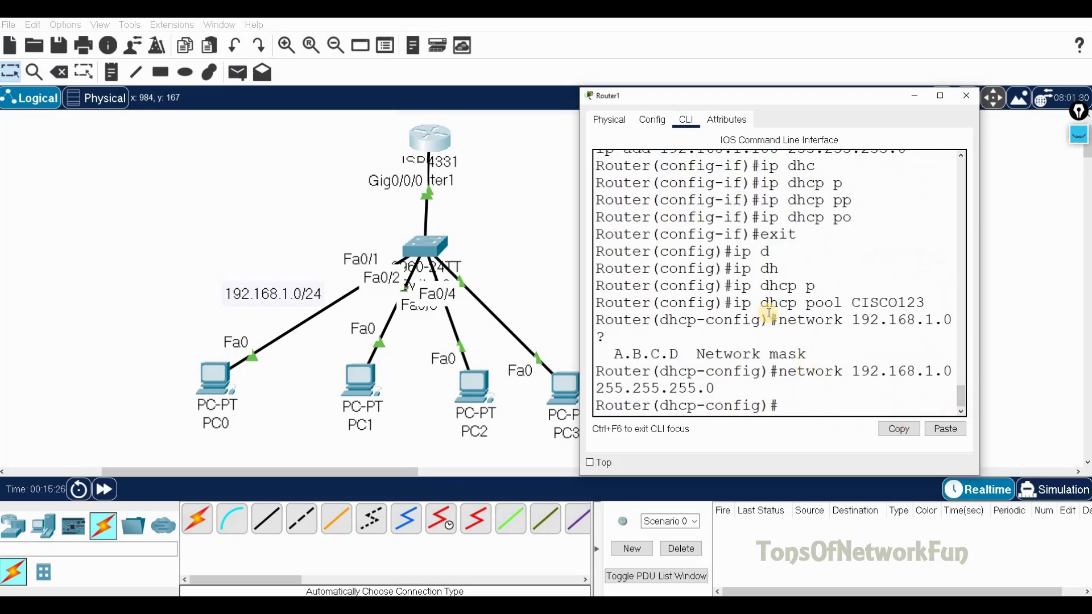
# Step: Set the DHCP pool's default router to 192.168.1.100, checking the default-router command for further arguments
pyautogui.write('d')
pyautogui.press('Tab')
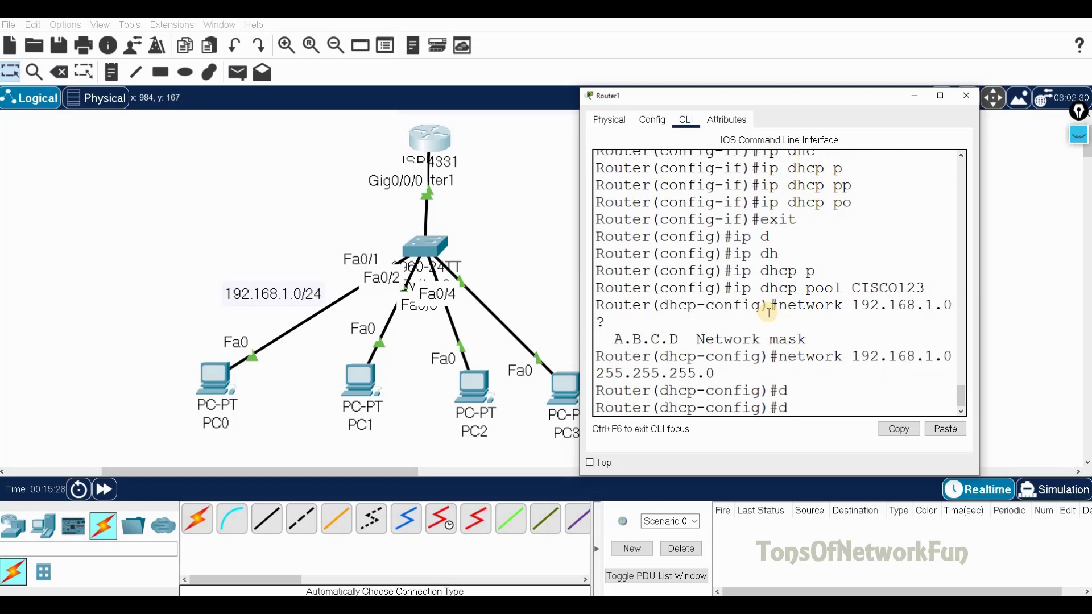
pyautogui.write('e')
pyautogui.press('Tab')
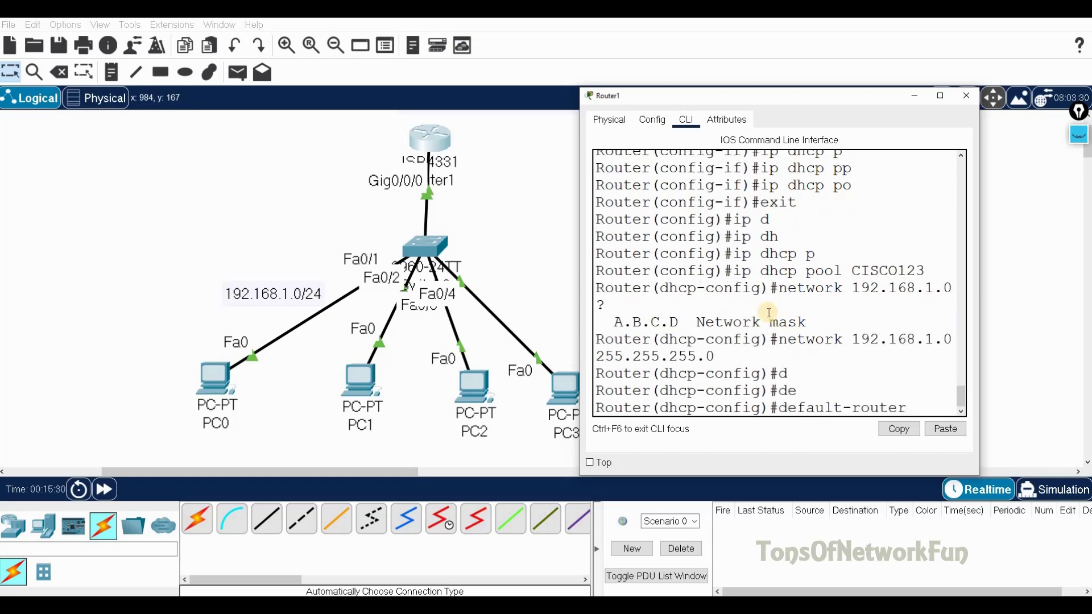
pyautogui.write('192.168.1.100')
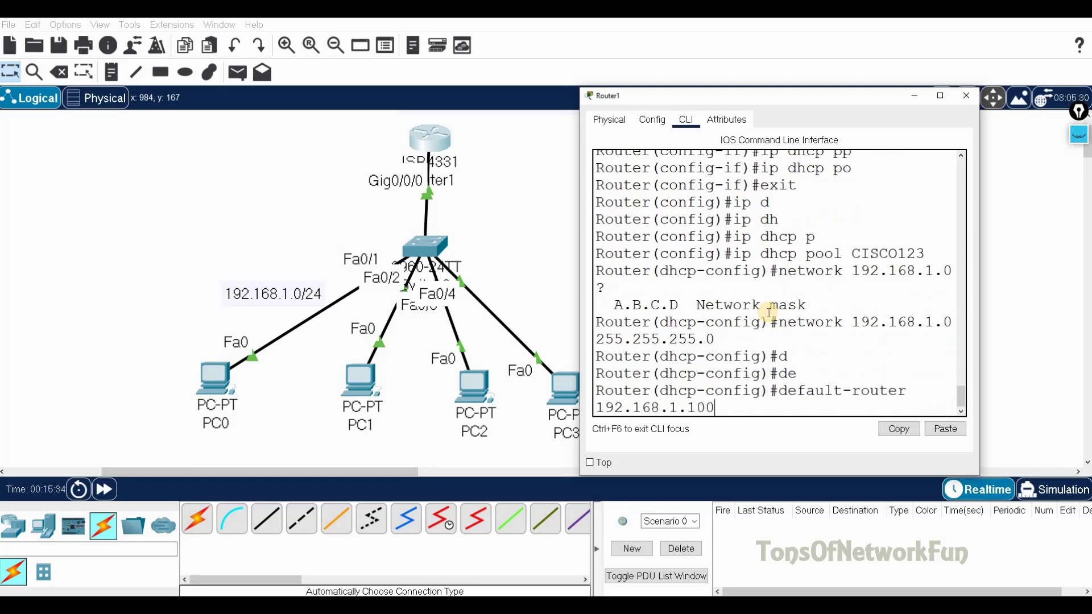
pyautogui.write(' ?')
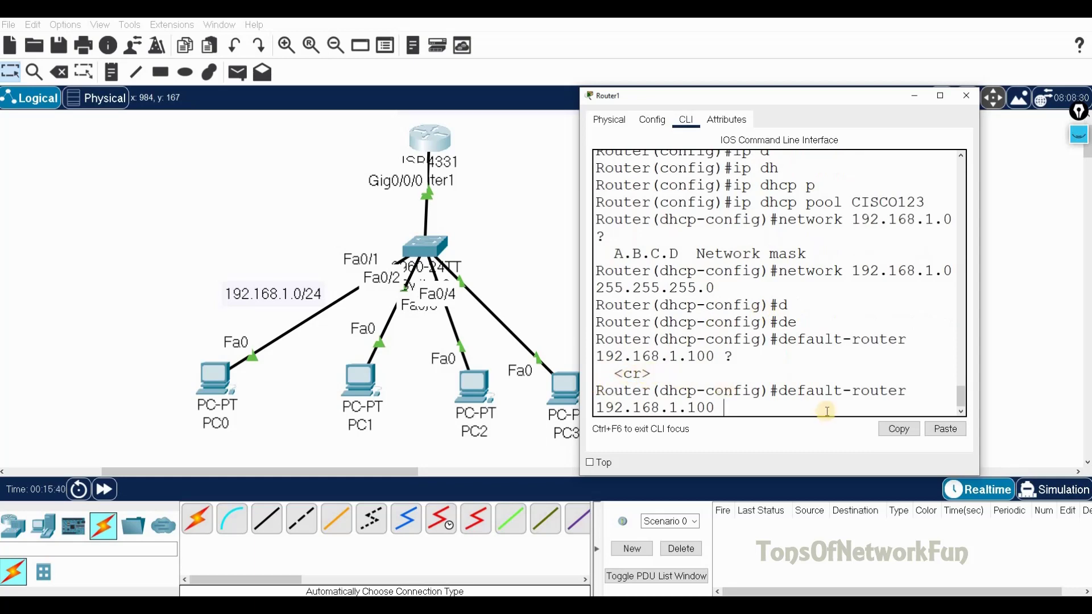
pyautogui.press('Return')
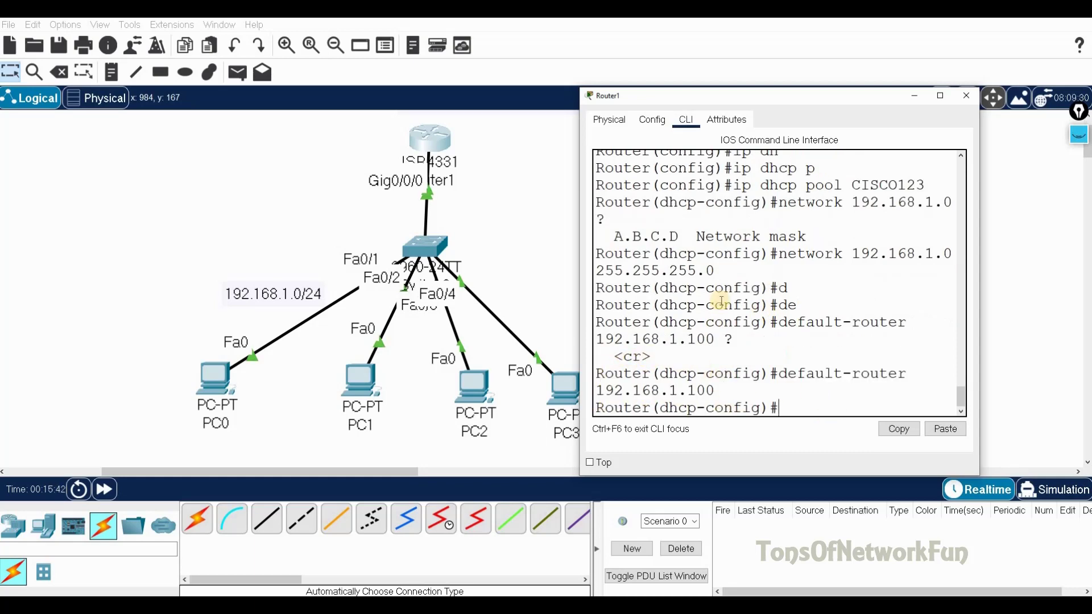
# Step: Tick Provide default router in green on the annotated checklist, underline Provide DNS-server in blue, and hide the annotations
pyautogui.moveTo(801, 104); pyautogui.dragTo(317, 98)
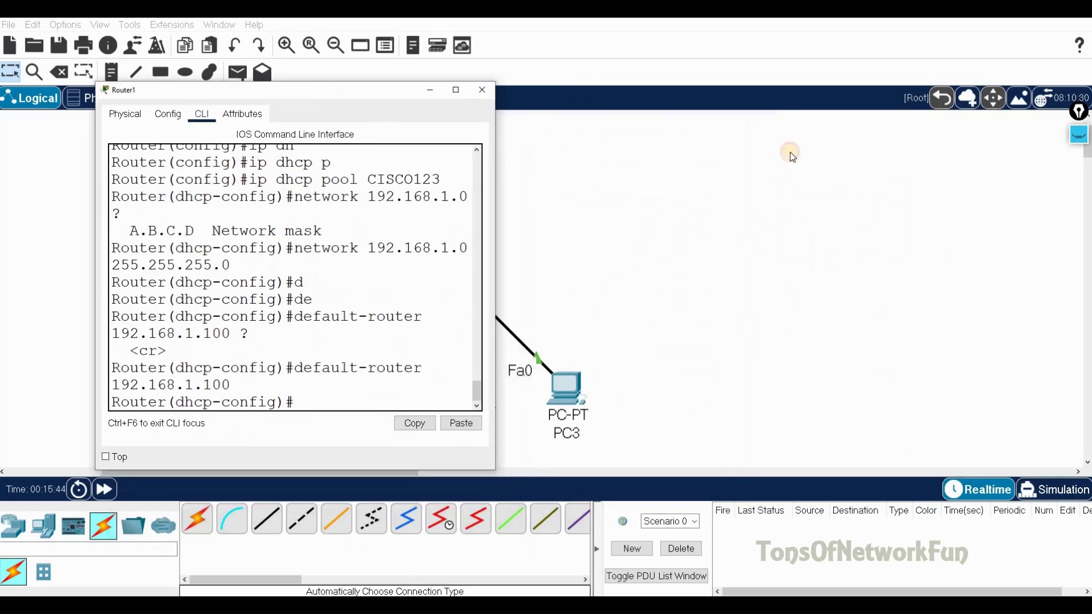
pyautogui.click(1080, 136)
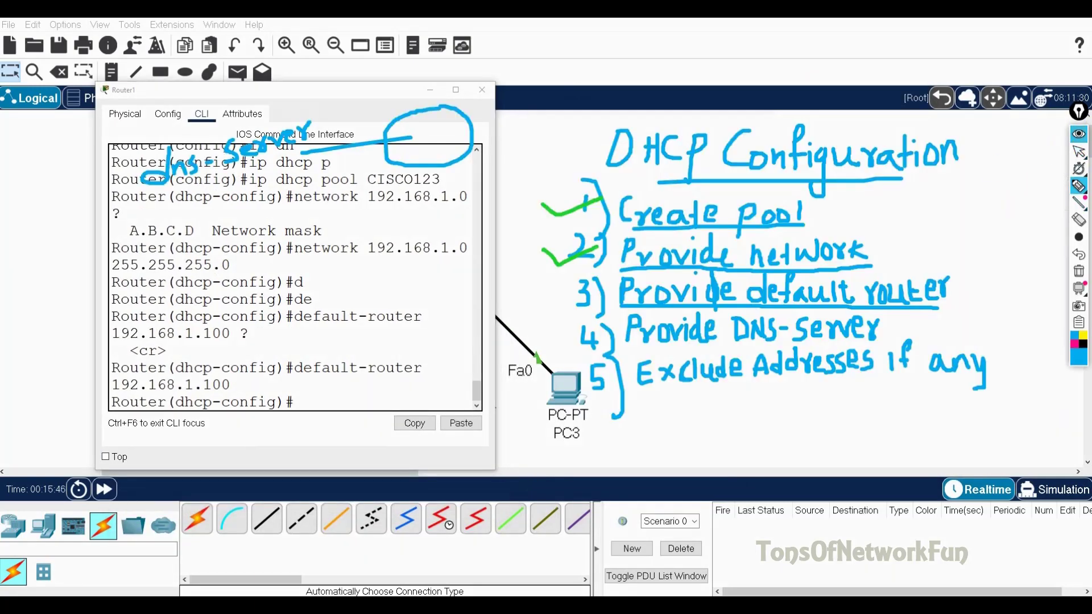
pyautogui.click(1056, 237)
pyautogui.moveTo(547, 293)
pyautogui.mouseDown()
pyautogui.moveTo(565, 303)
pyautogui.moveTo(607, 283)
pyautogui.mouseUp()
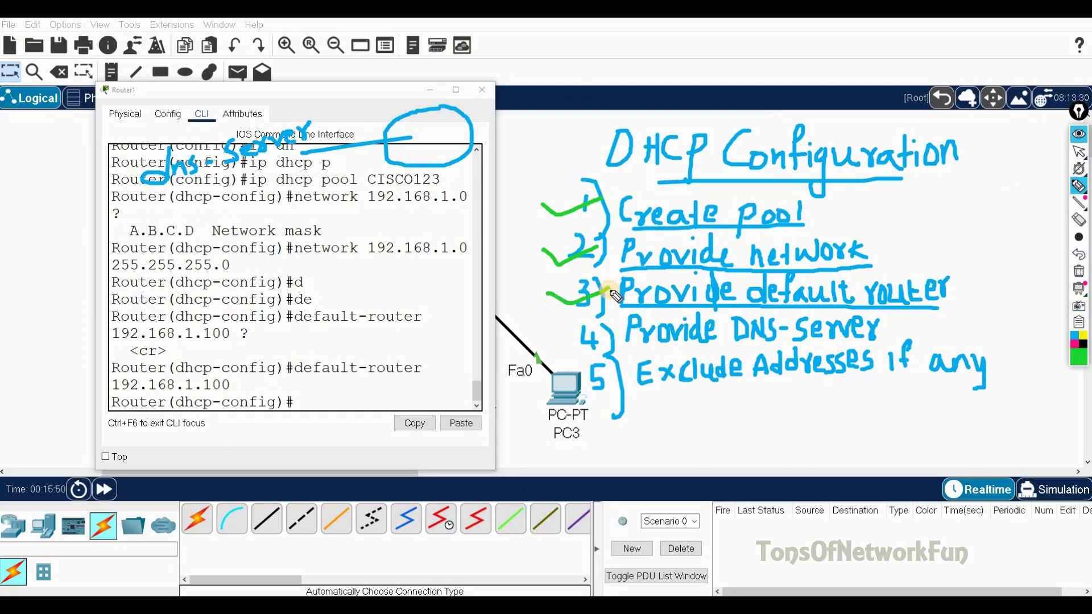
pyautogui.click(1074, 341)
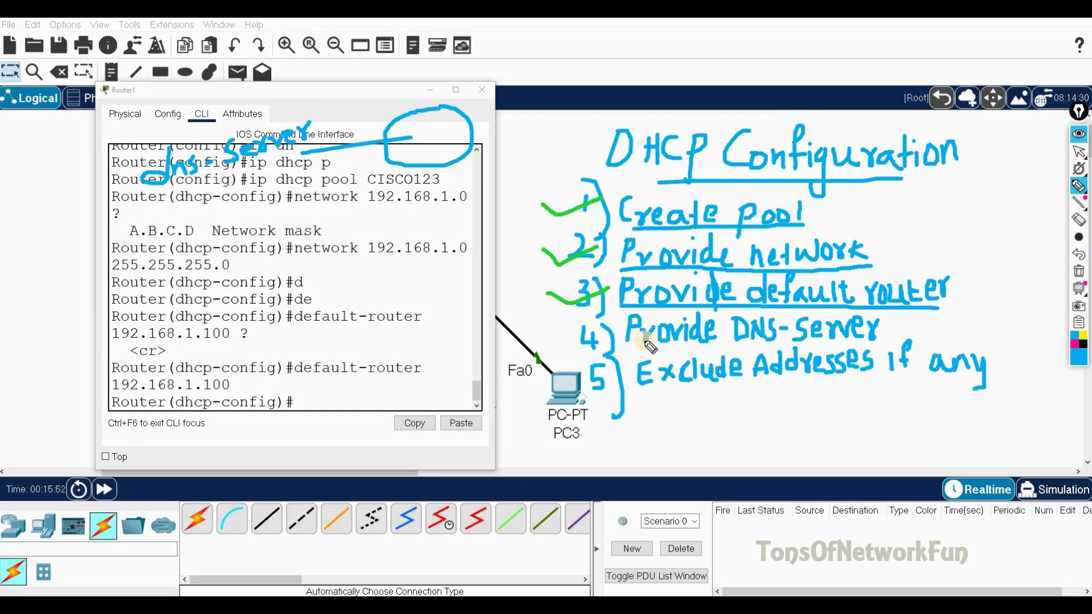
pyautogui.moveTo(626, 347); pyautogui.dragTo(881, 343)
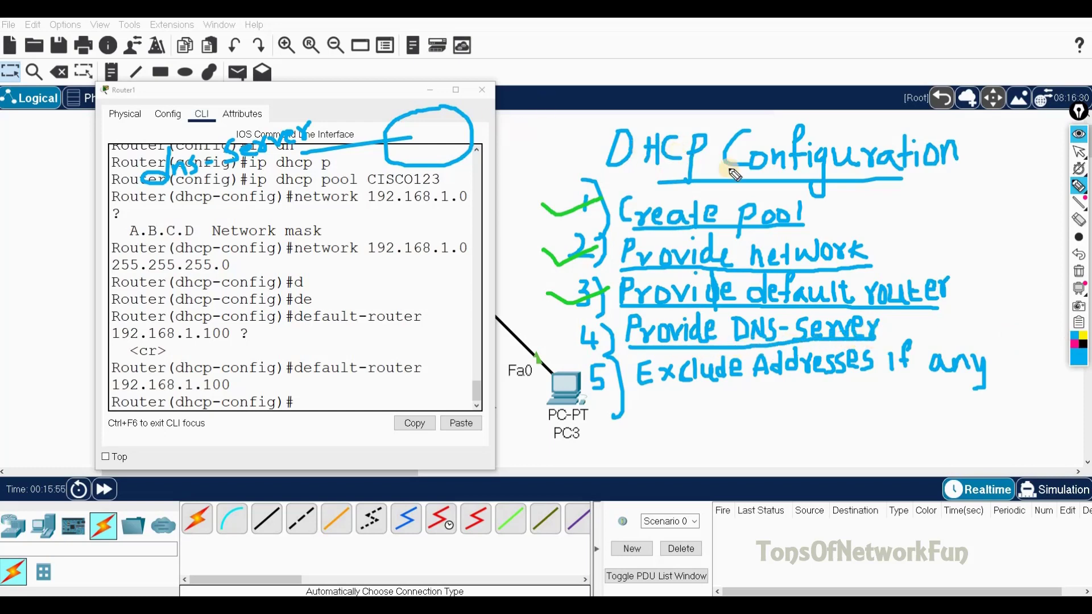
pyautogui.click(1079, 134)
# Step: Uncover the topology to view the router, and review the checklist's Provide DNS-server item with the annotations shown
pyautogui.moveTo(299, 91); pyautogui.dragTo(793, 102)
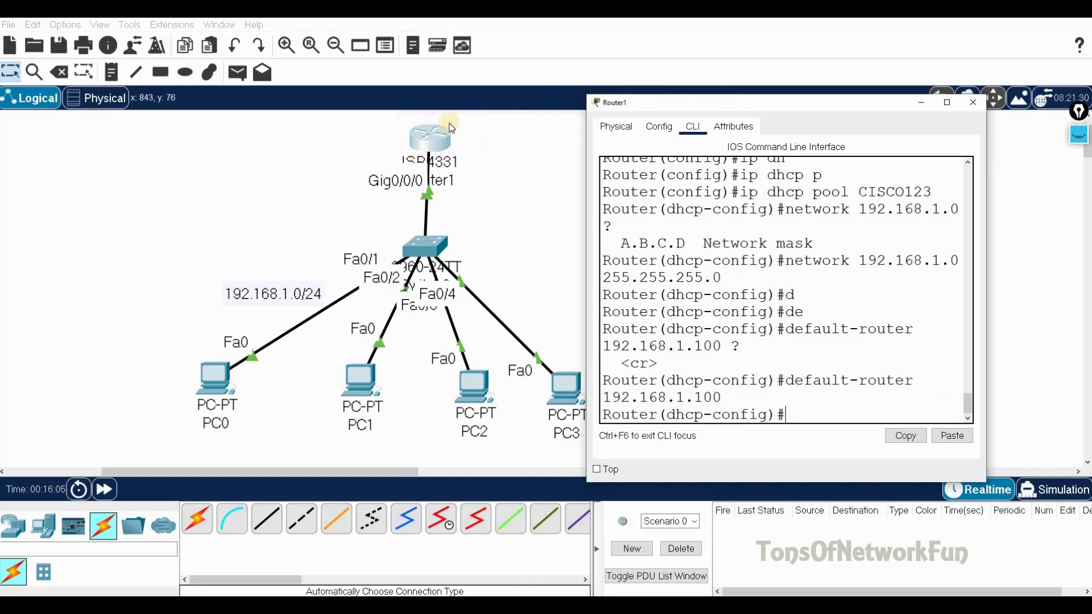
pyautogui.moveTo(715, 111); pyautogui.dragTo(192, 98)
pyautogui.moveTo(274, 94); pyautogui.dragTo(234, 92)
pyautogui.click(1080, 137)
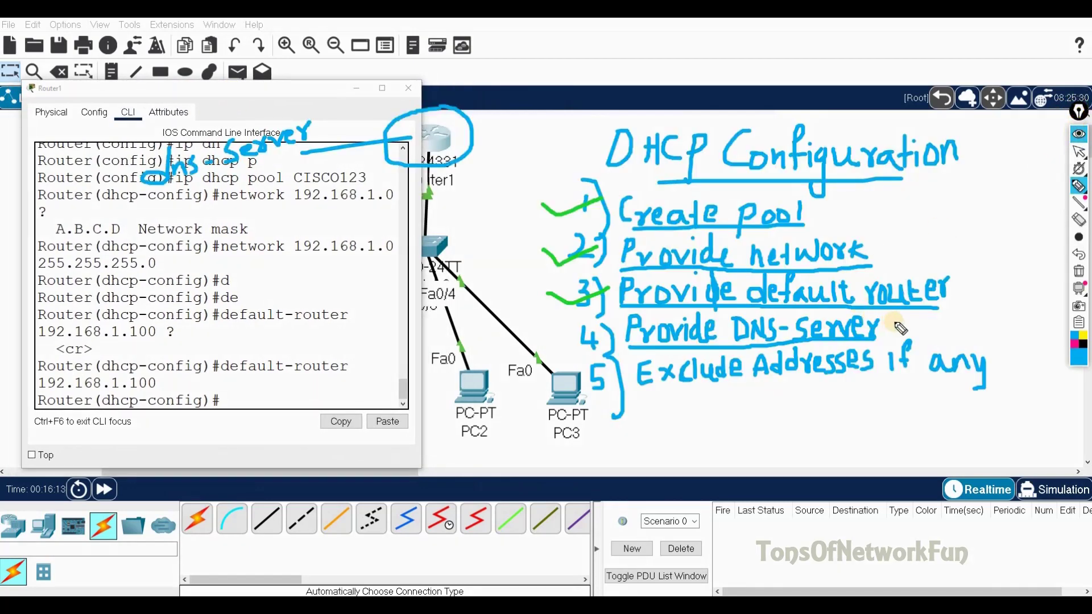
pyautogui.click(1081, 140)
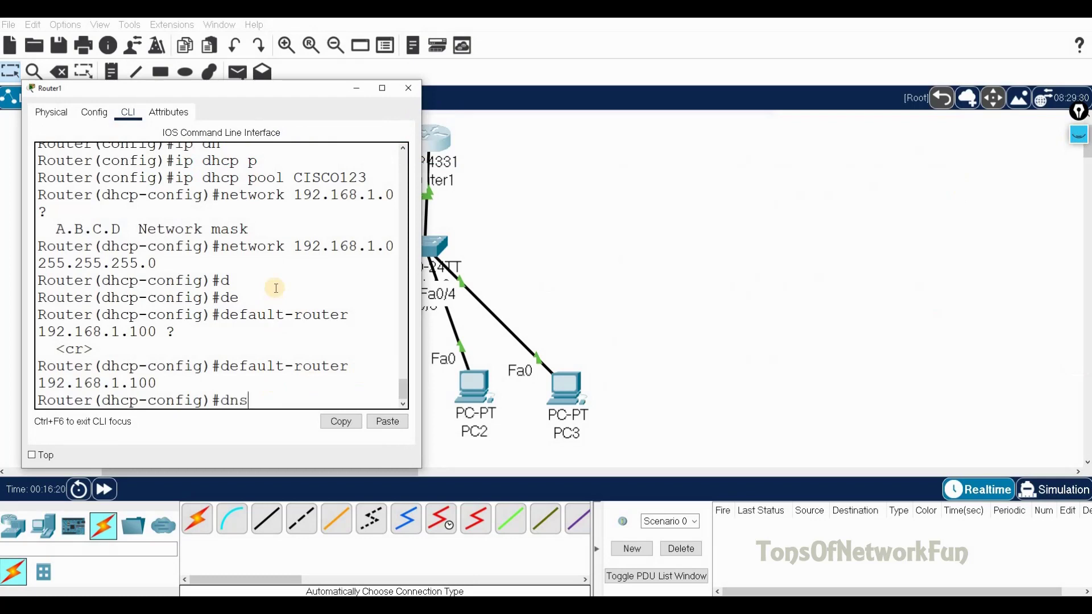
# Step: Set the DHCP pool's DNS server to 192.168.1.50, checking the dns-server command for further arguments
pyautogui.press('Tab')
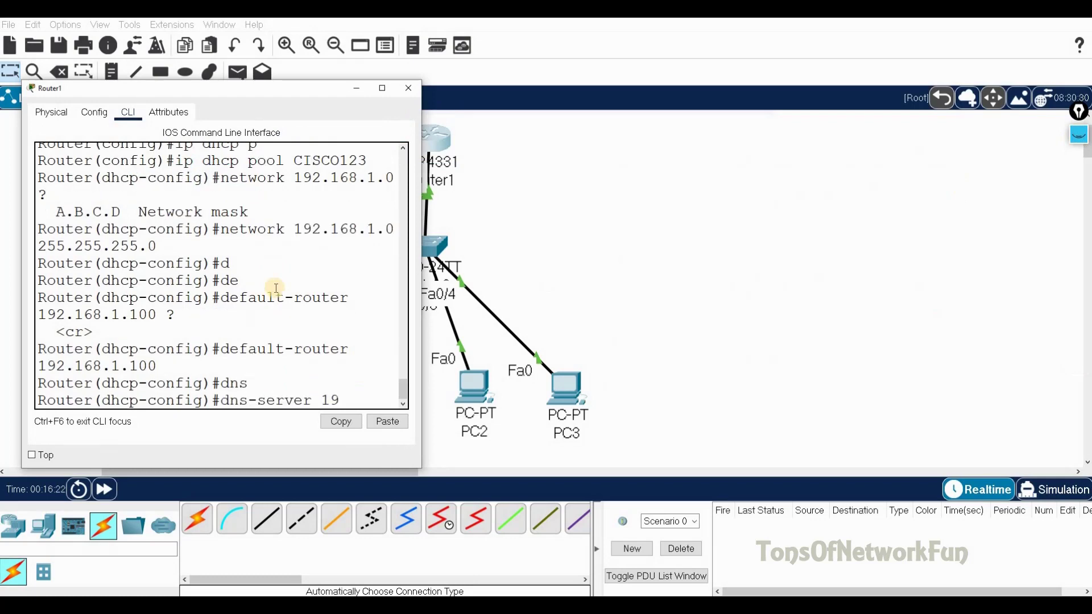
pyautogui.write('192.168.1.50 ?')
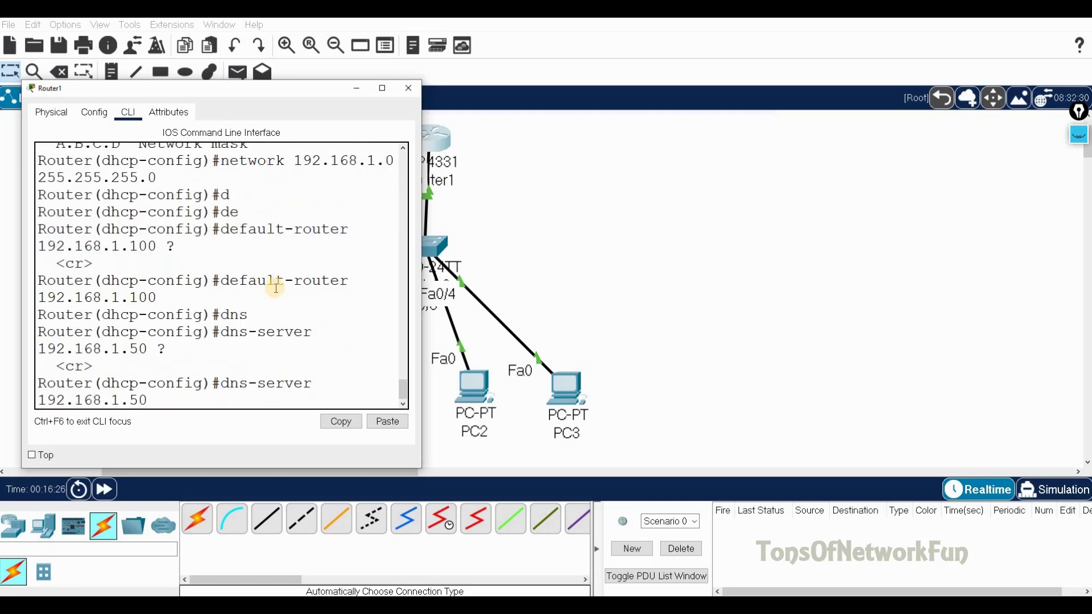
pyautogui.press('Return')
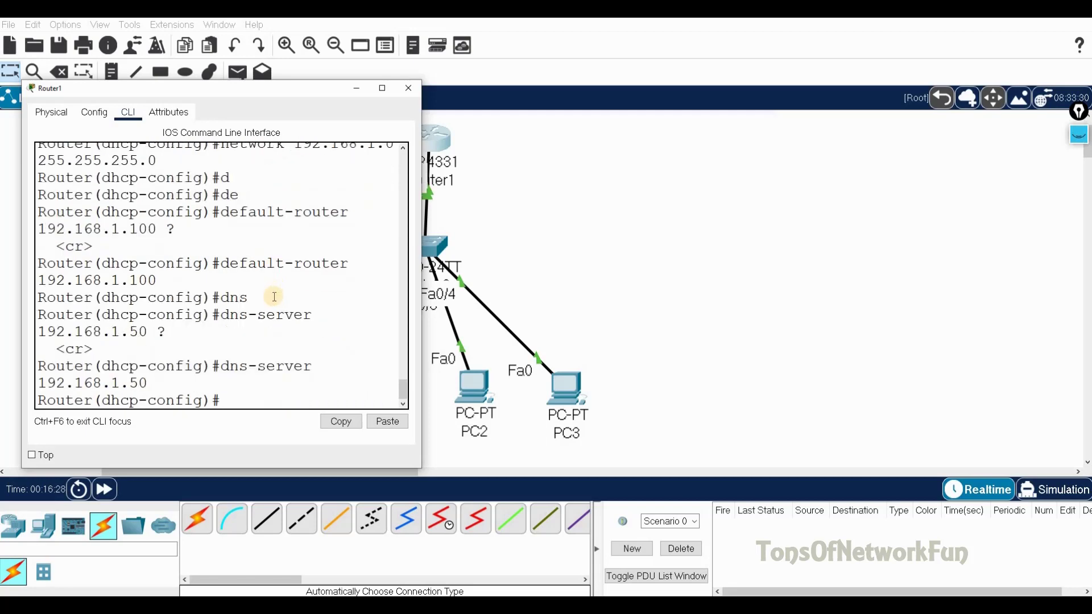
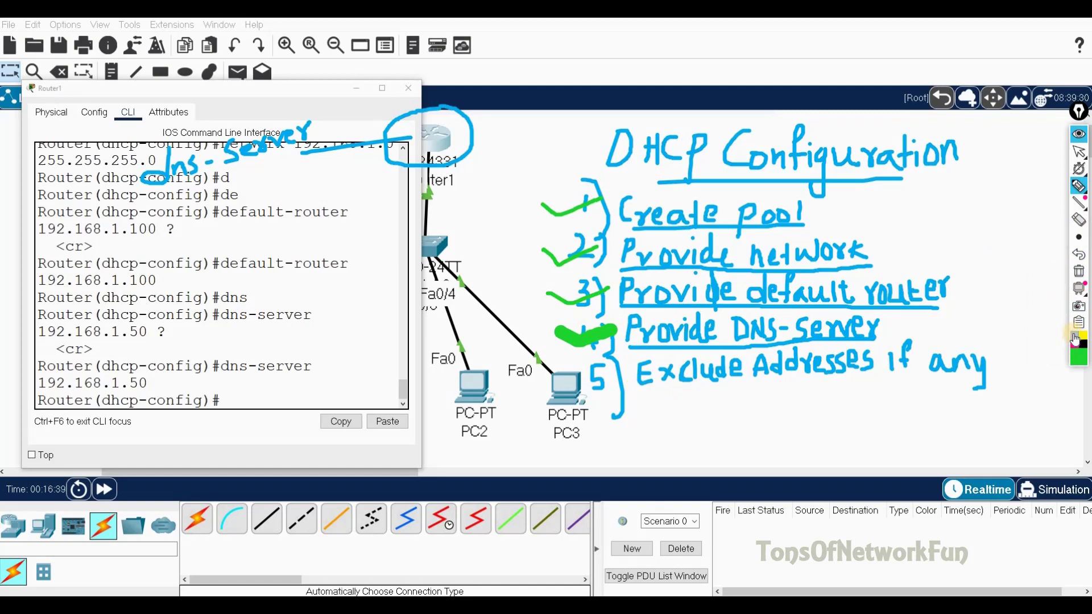
# Step: Underline Exclude Addresses if any in blue on the checklist and move the router window clear of the topology
pyautogui.moveTo(639, 391)
pyautogui.mouseDown()
pyautogui.moveTo(819, 396)
pyautogui.moveTo(982, 388)
pyautogui.mouseUp()
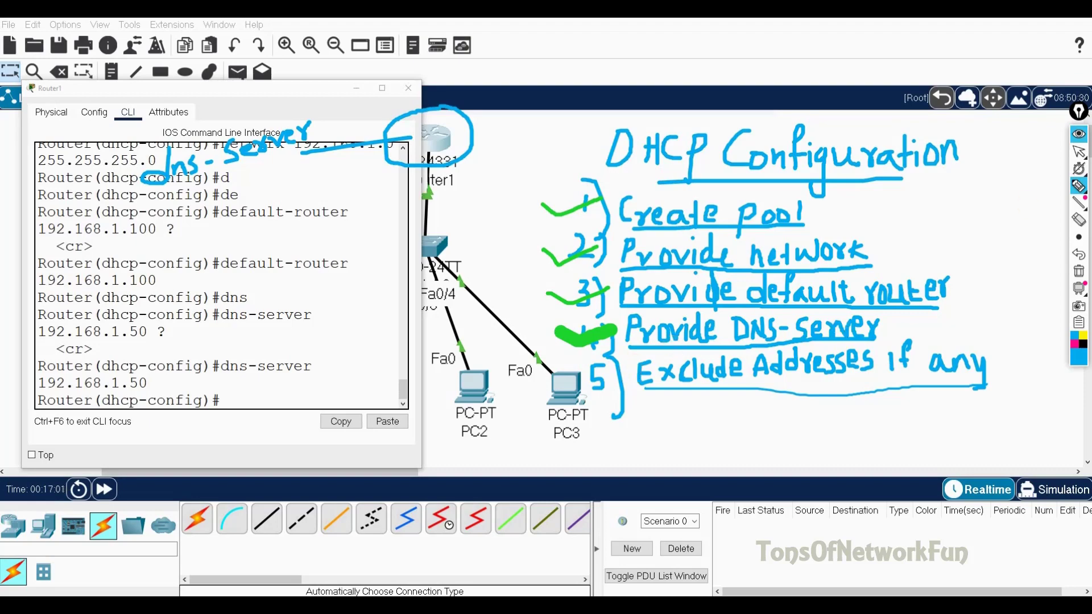
pyautogui.click(1080, 139)
pyautogui.moveTo(318, 85)
pyautogui.mouseDown()
pyautogui.moveTo(926, 153)
pyautogui.moveTo(966, 141)
pyautogui.mouseUp()
pyautogui.click(1081, 136)
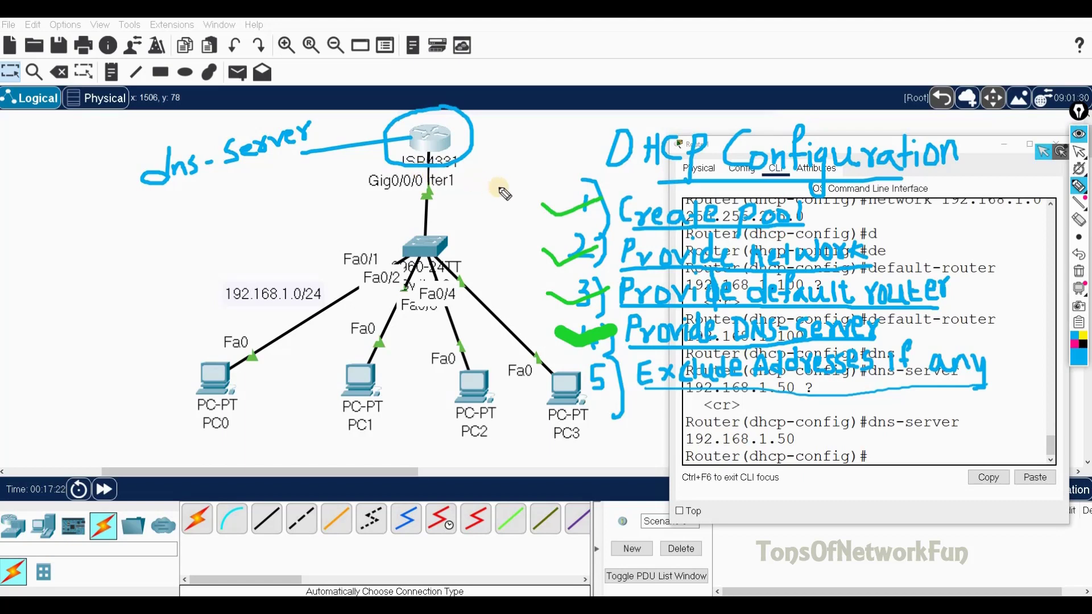
pyautogui.click(1079, 134)
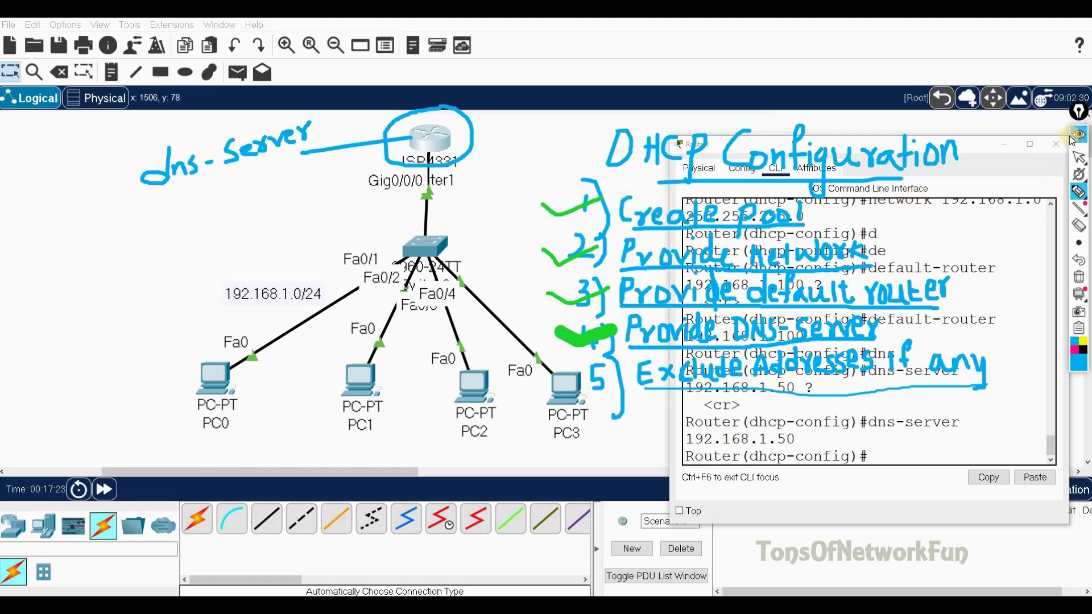
# Step: Highlight the DNS server address 192.168.1.50 in the CLI and circle the router's Gig0/0/0 label in blue, hiding the annotations
pyautogui.moveTo(795, 389); pyautogui.dragTo(685, 391)
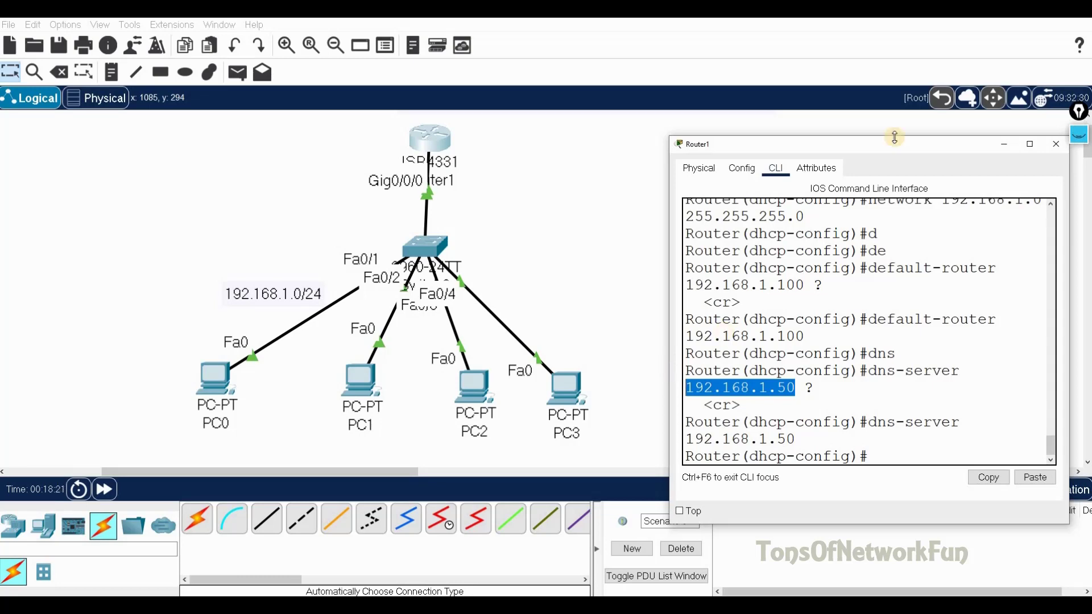
pyautogui.click(1081, 137)
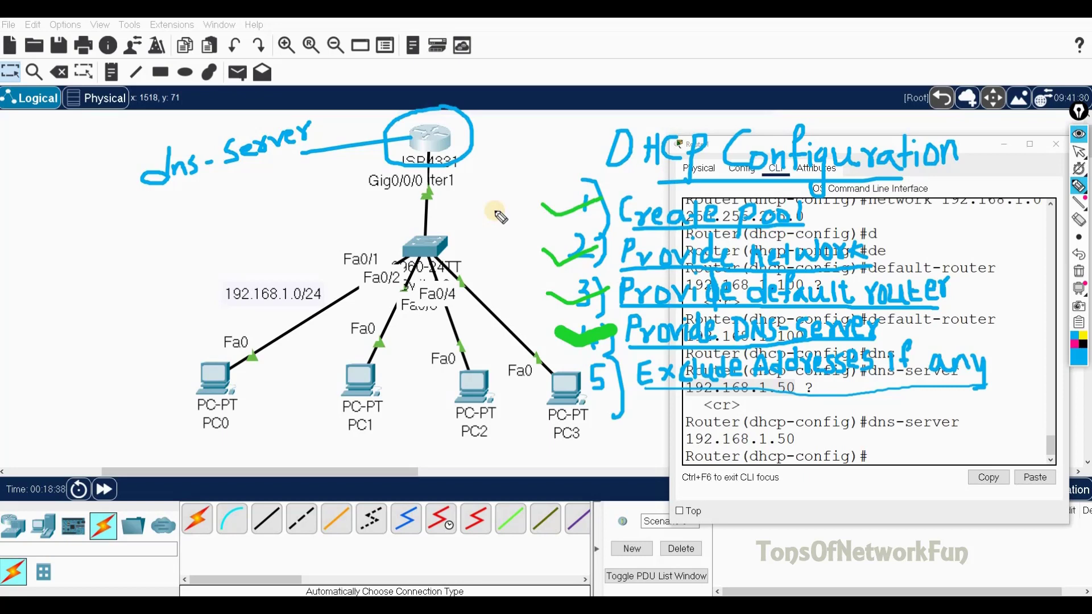
pyautogui.moveTo(406, 172)
pyautogui.mouseDown()
pyautogui.moveTo(378, 164)
pyautogui.moveTo(359, 174)
pyautogui.moveTo(367, 199)
pyautogui.moveTo(420, 201)
pyautogui.moveTo(428, 181)
pyautogui.moveTo(419, 166)
pyautogui.moveTo(380, 166)
pyautogui.mouseUp()
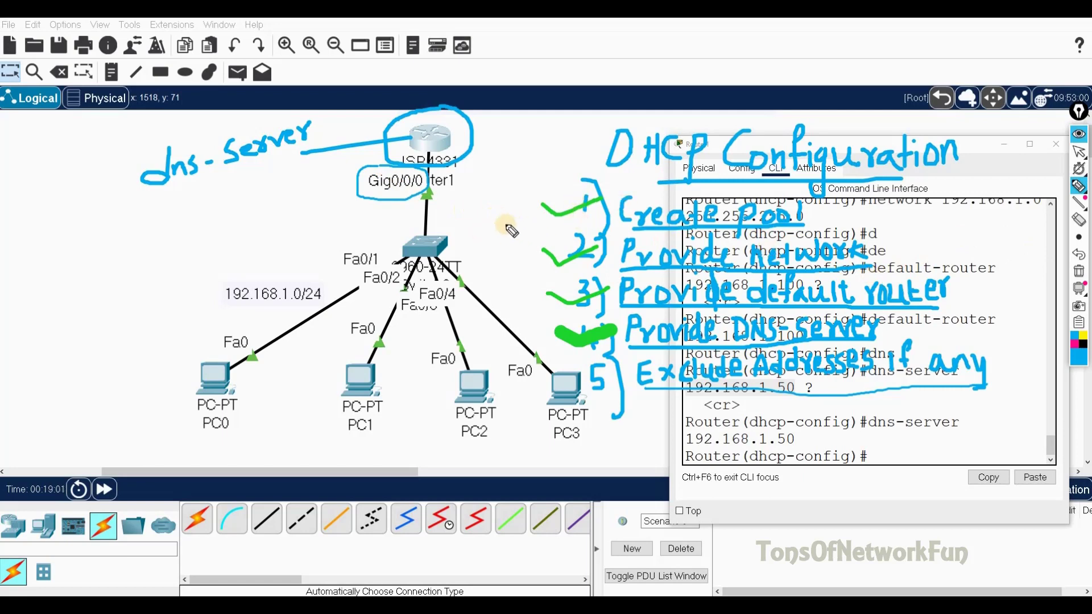
pyautogui.click(1080, 137)
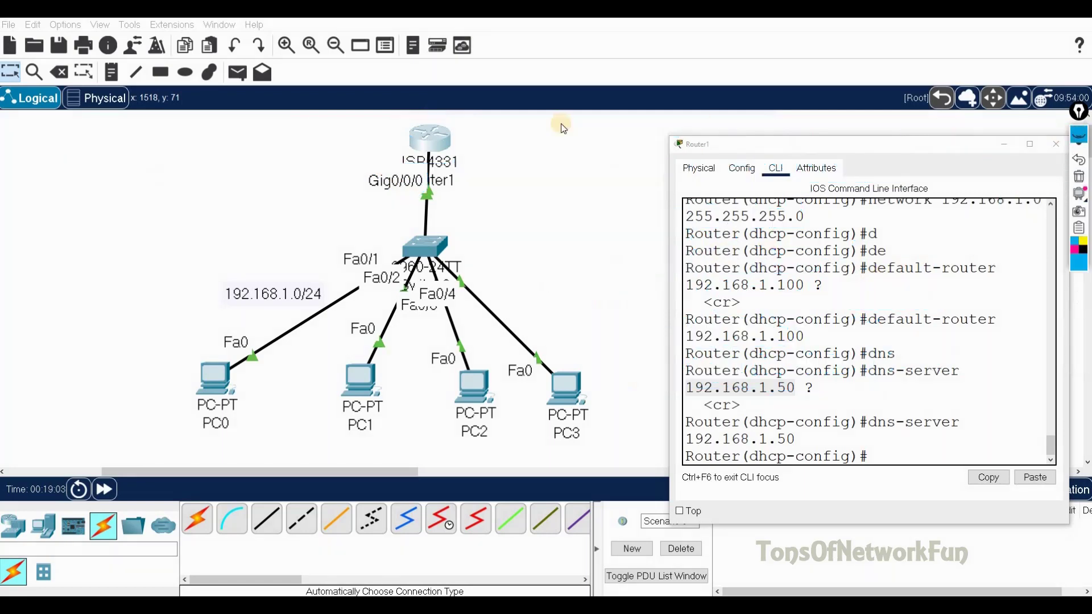
# Step: Reposition the router's CLI window and leave DHCP pool configuration for global configuration mode
pyautogui.click(437, 141)
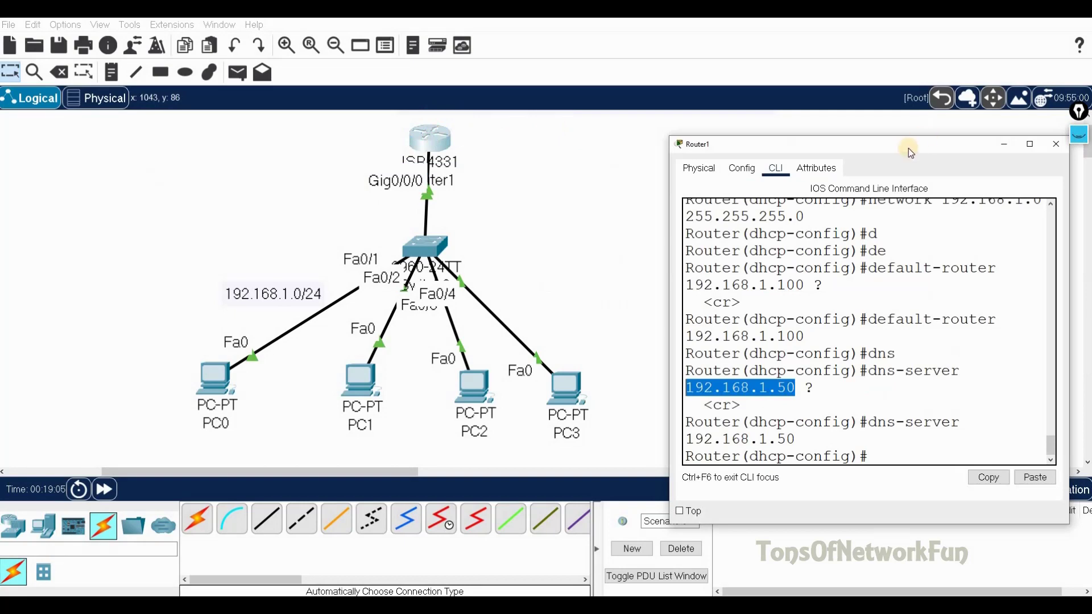
pyautogui.moveTo(884, 154); pyautogui.dragTo(392, 114)
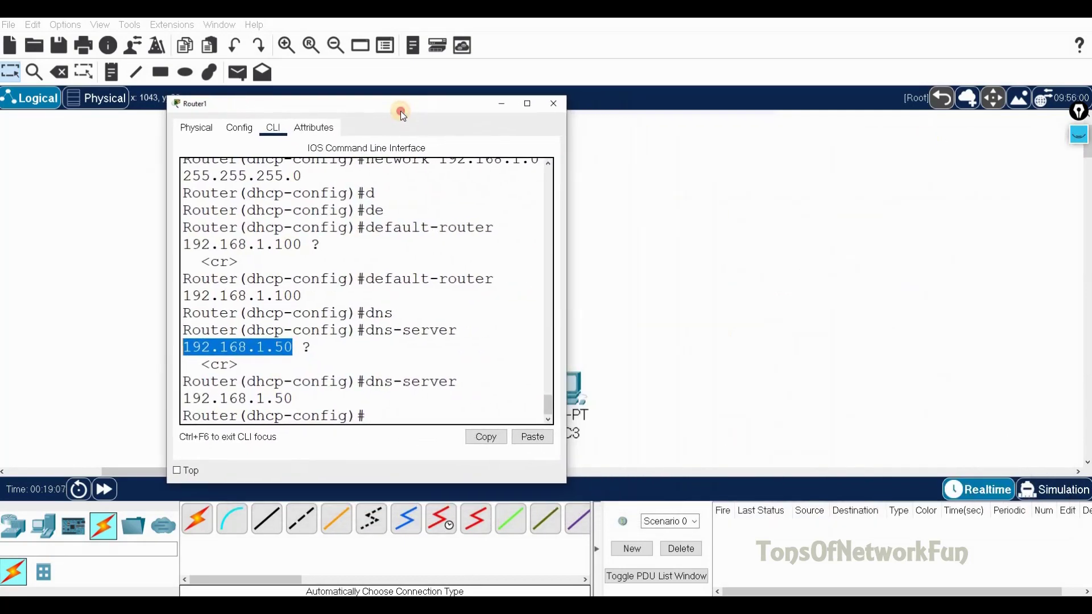
pyautogui.click(385, 418)
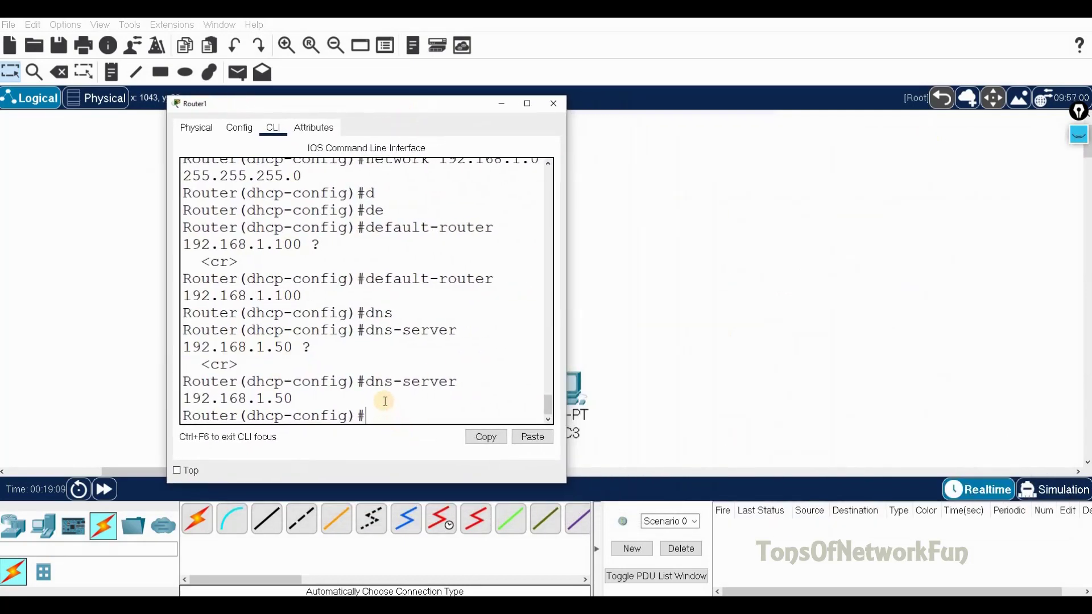
pyautogui.write('exit')
pyautogui.press('Return')
# Step: Exclude the default router address 192.168.1.100 from DHCP, widening the CLI window and keeping the topology in view
pyautogui.write('ip dhc')
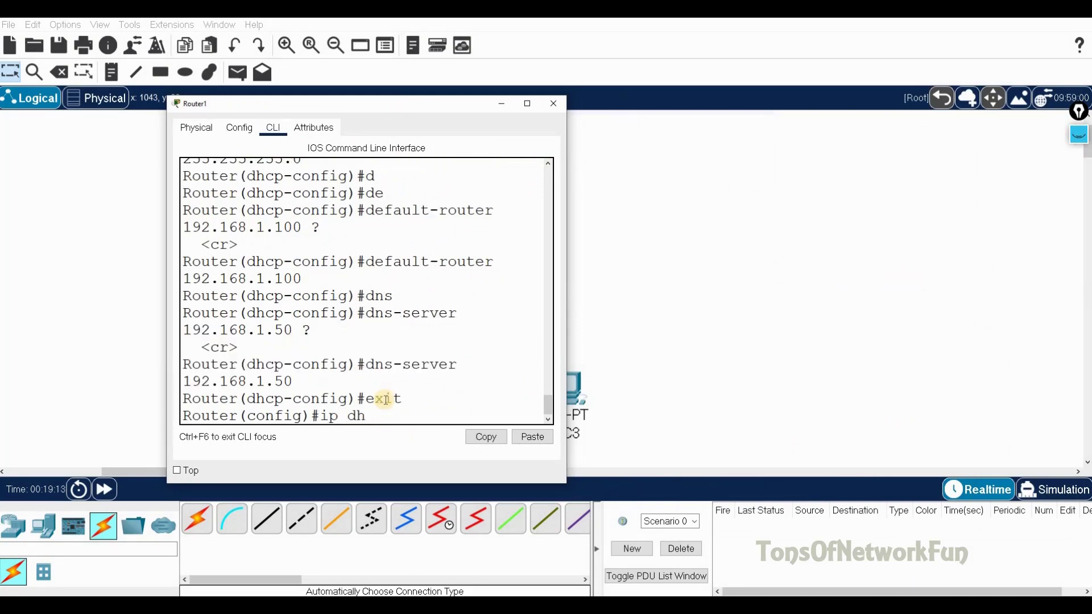
pyautogui.press('Tab')
pyautogui.write('ex')
pyautogui.press('Tab')
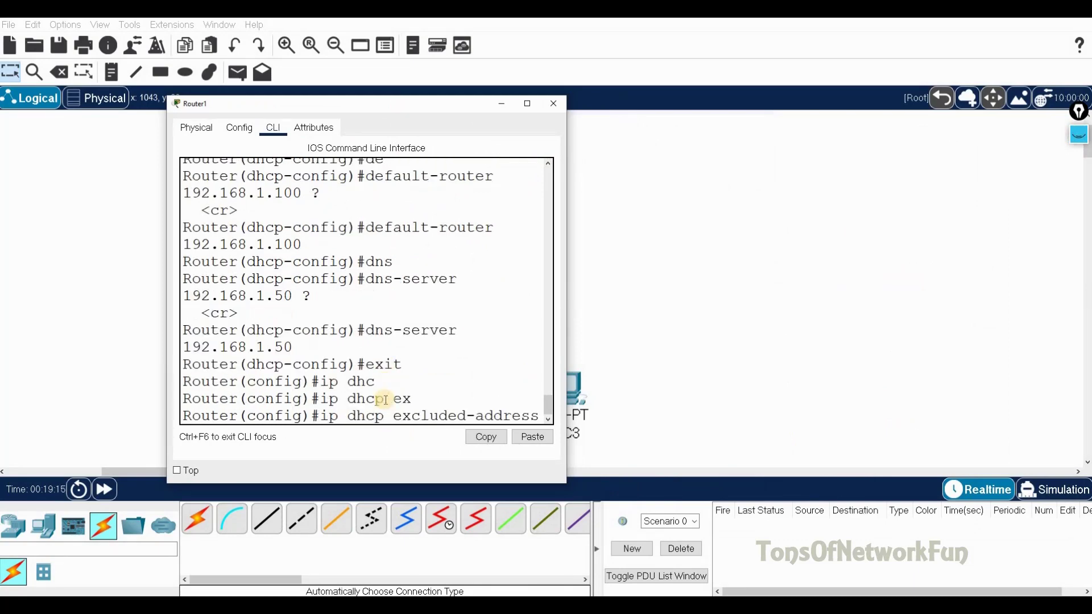
pyautogui.moveTo(567, 295); pyautogui.dragTo(635, 294)
pyautogui.moveTo(488, 106); pyautogui.dragTo(906, 101)
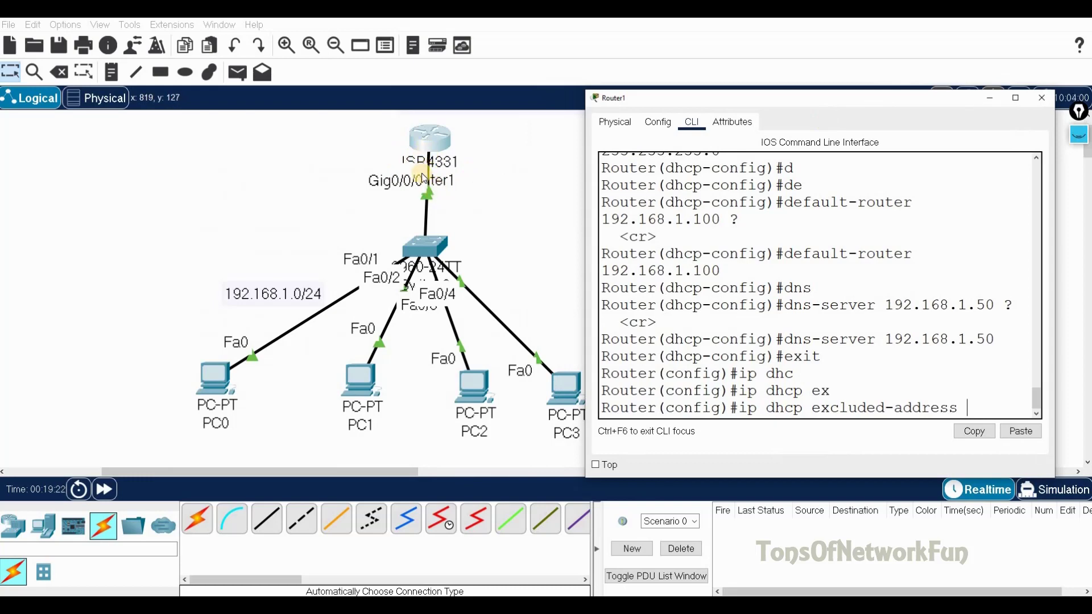
pyautogui.write('92.168.')
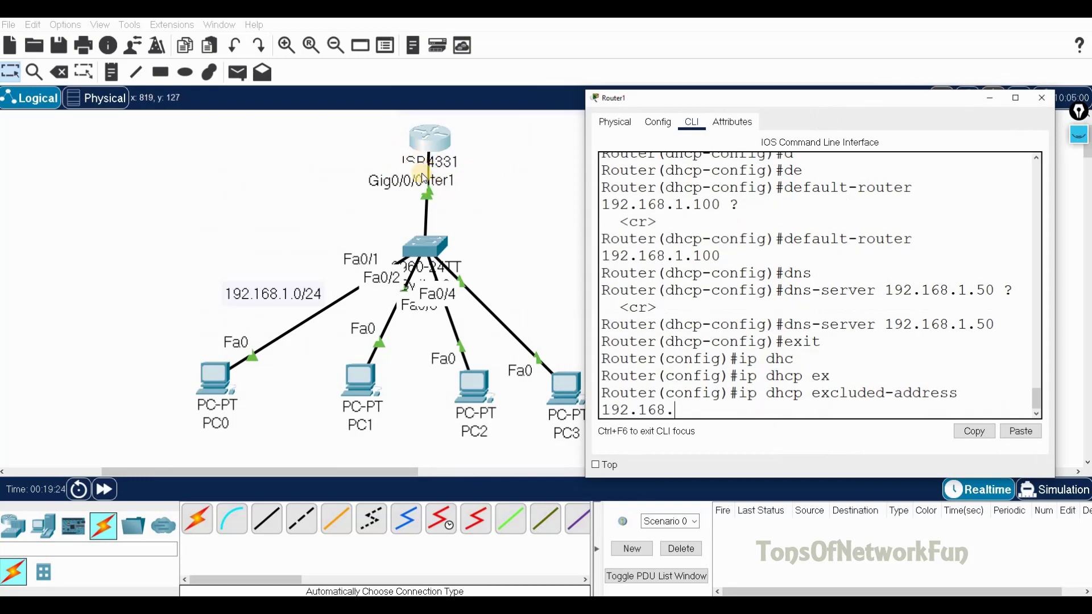
pyautogui.write('1.100')
pyautogui.press('Return')
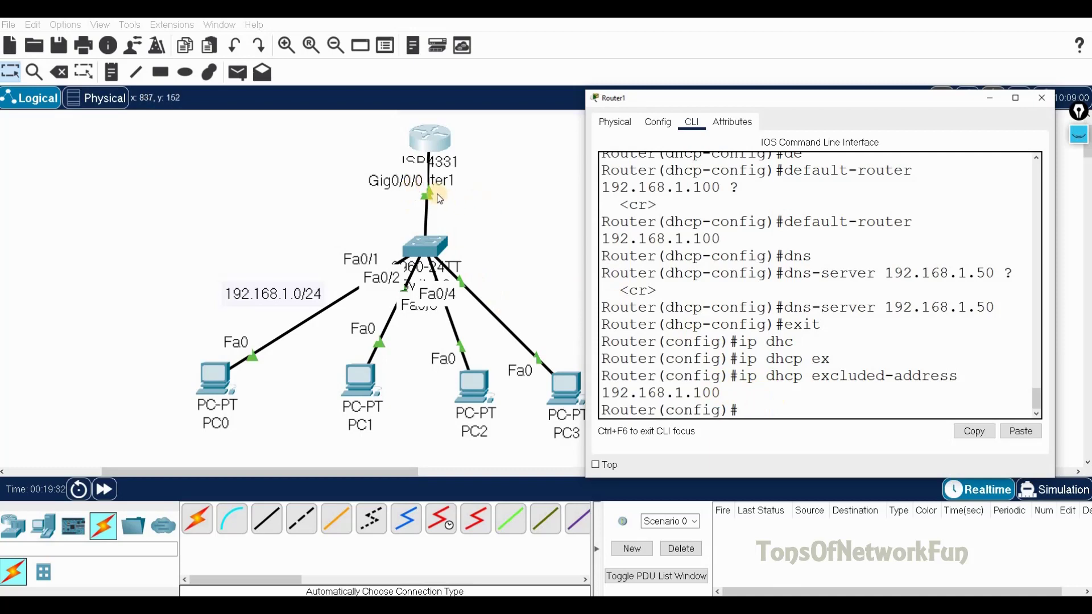
# Step: Exclude the DNS server address 192.168.1.50 from DHCP assignment on the router
pyautogui.write('ip dhc')
pyautogui.press('Tab')
pyautogui.write('e')
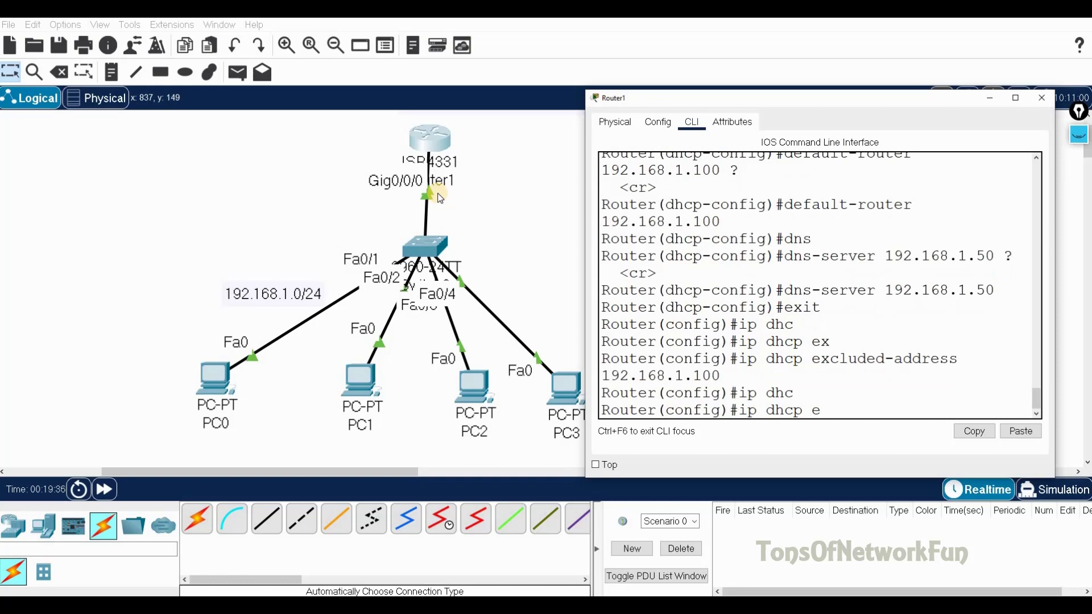
pyautogui.write('x')
pyautogui.press('Tab')
pyautogui.write('192.168')
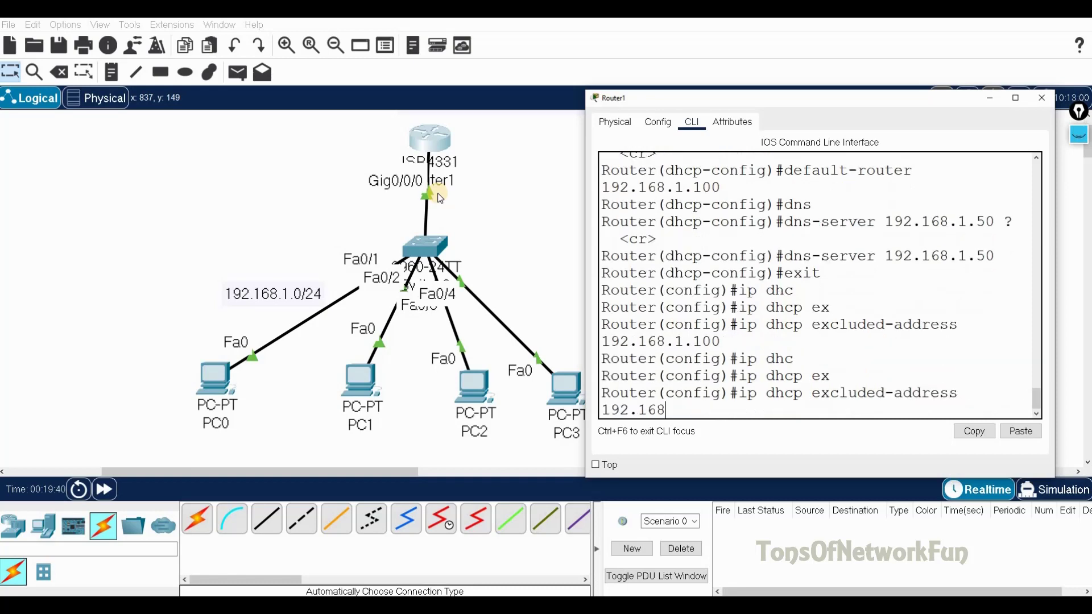
pyautogui.write('.1.50')
pyautogui.press('Return')
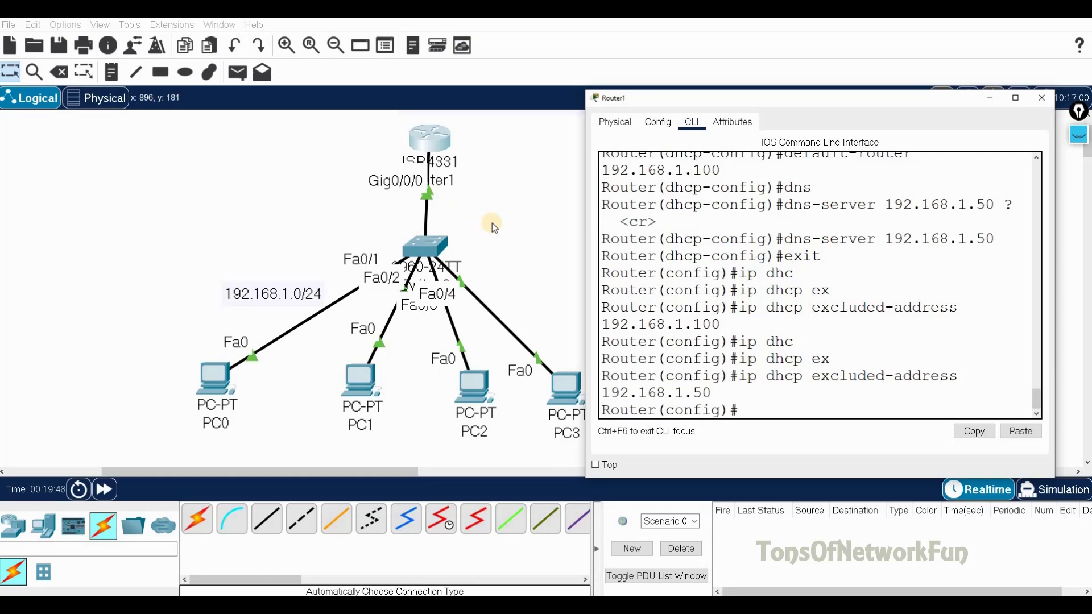
# Step: Exclude the address range 192.168.1.1 to 192.168.1.20 from DHCP assignment on the router
pyautogui.write('ip dhc')
pyautogui.press('Tab')
pyautogui.write('ex')
pyautogui.press('Tab')
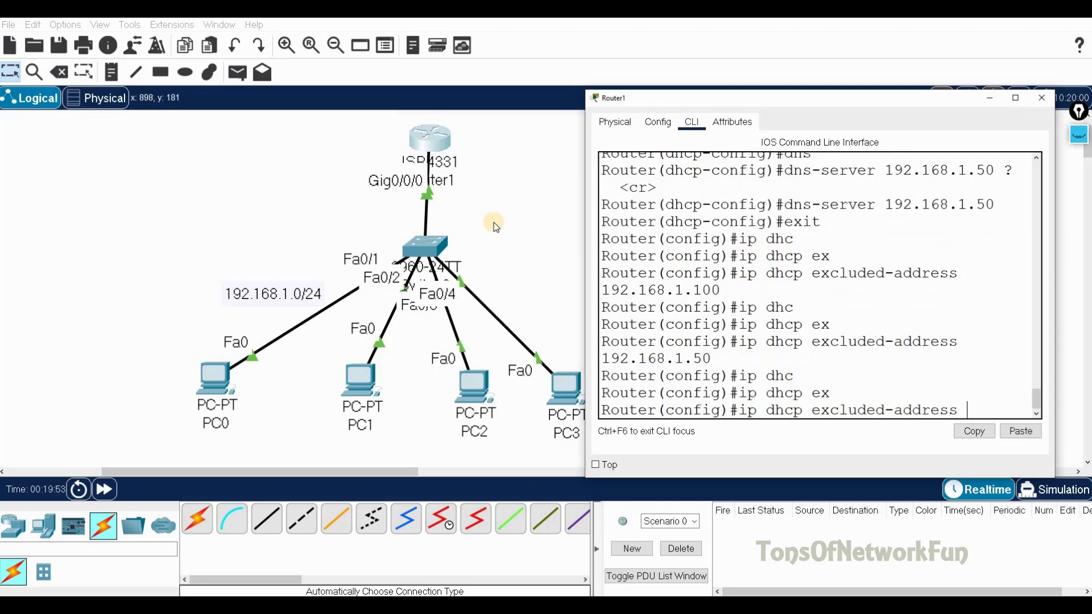
pyautogui.write('192.168.1.')
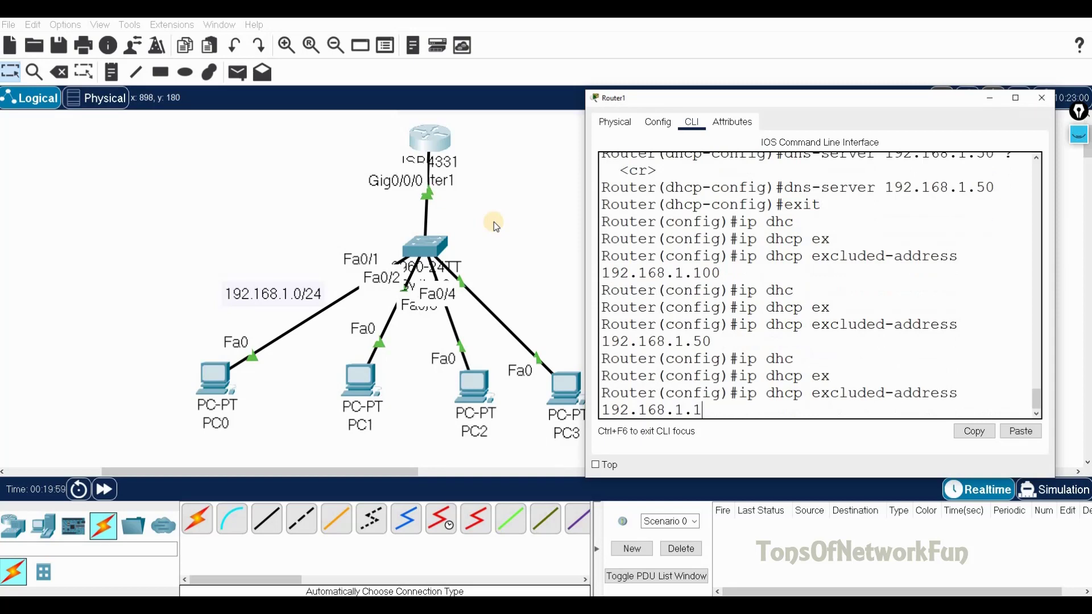
pyautogui.write('192.168.1.20')
pyautogui.press('Return')
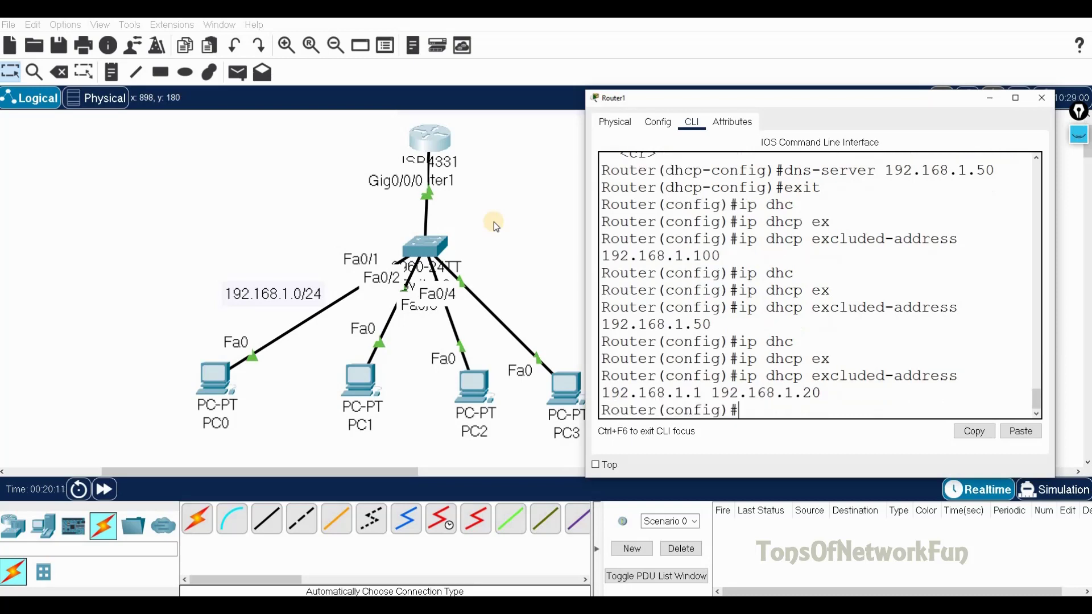
# Step: Save the router's configuration with do wr from global configuration mode and close the router window
pyautogui.write('do wre')
pyautogui.press('BackSpace')
pyautogui.press('Return')
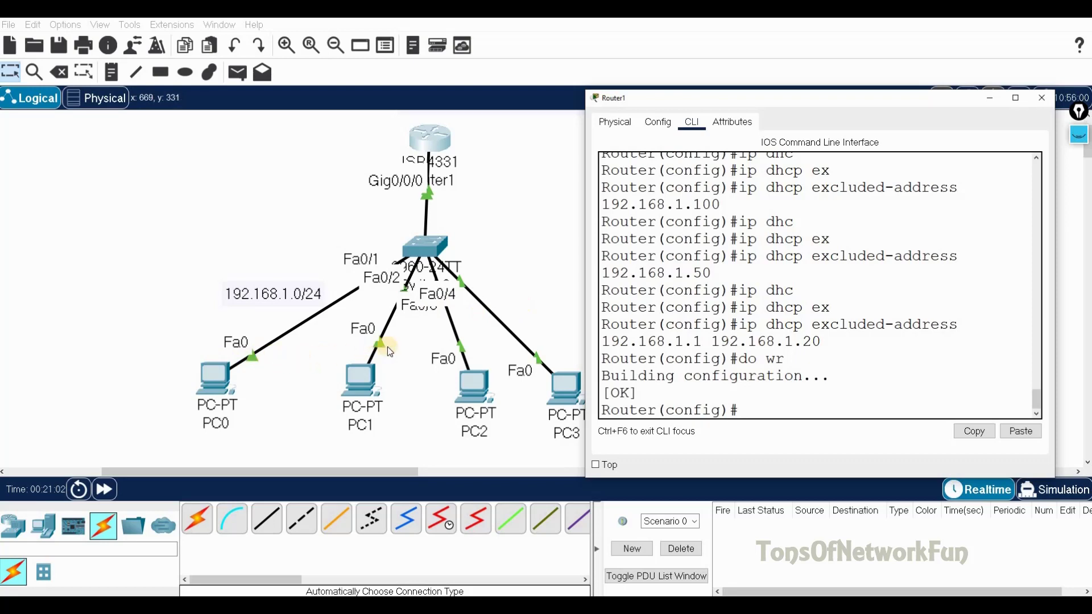
pyautogui.click(1040, 100)
# Step: Renew PC0's address in its IP Configuration by switching IPv4 to Static and back to DHCP, keeping the topology uncovered
pyautogui.click(223, 381)
pyautogui.moveTo(580, 114); pyautogui.dragTo(858, 95)
pyautogui.click(657, 167)
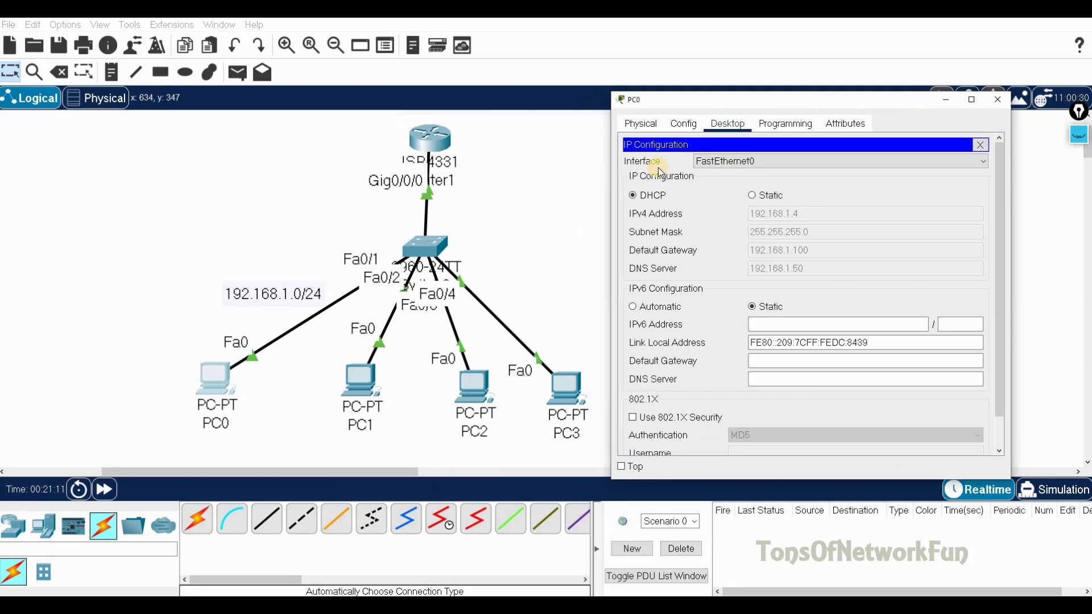
pyautogui.click(753, 196)
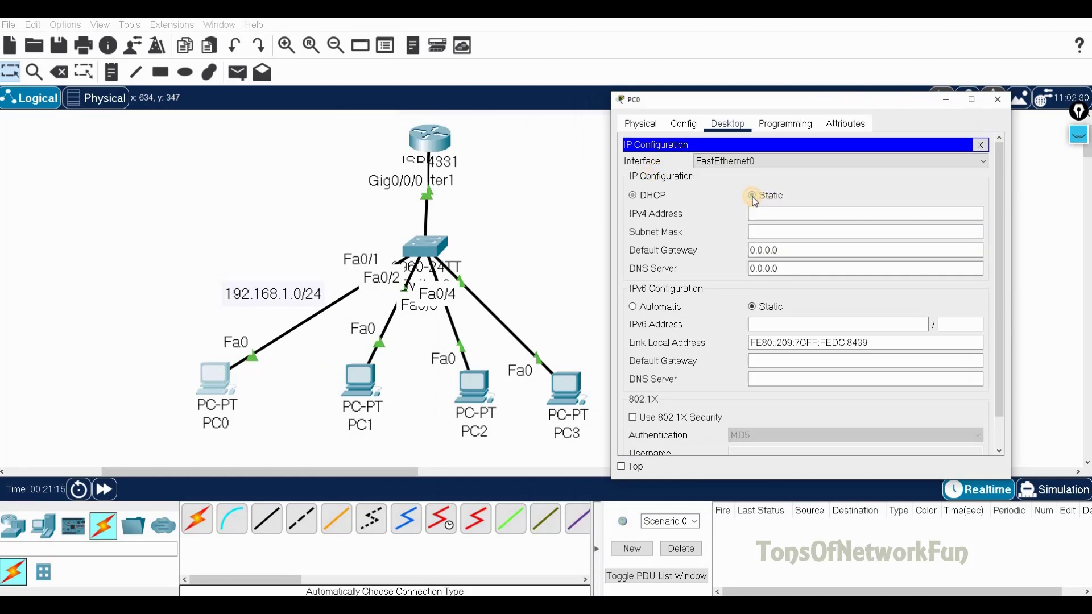
pyautogui.click(653, 196)
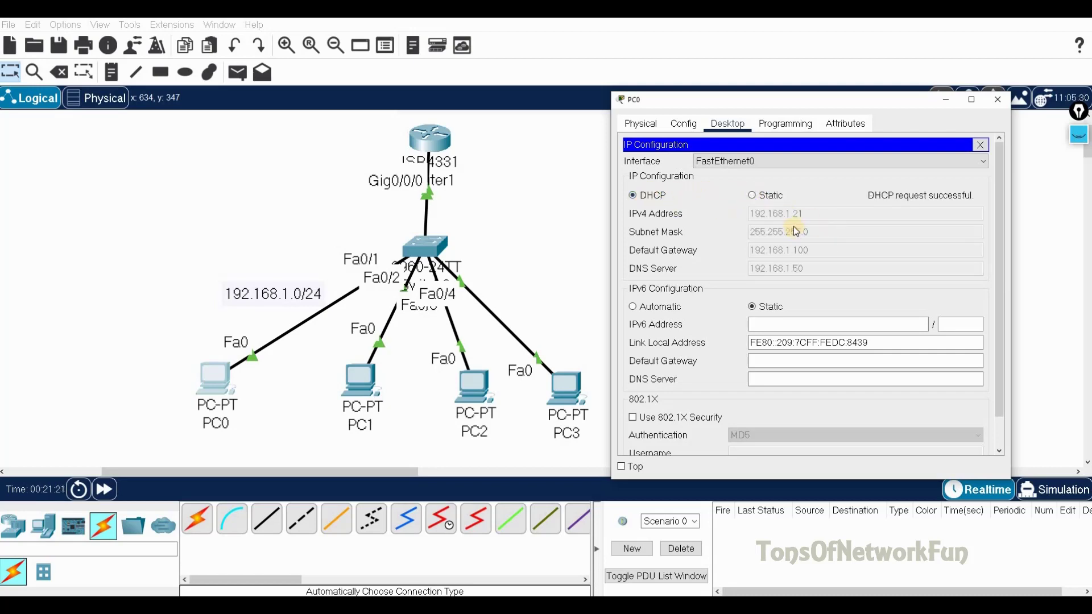
# Step: Clear the old annotations, circle PC0's IPv4 address in blue, then hide the annotations and close PC0's window
pyautogui.click(1079, 135)
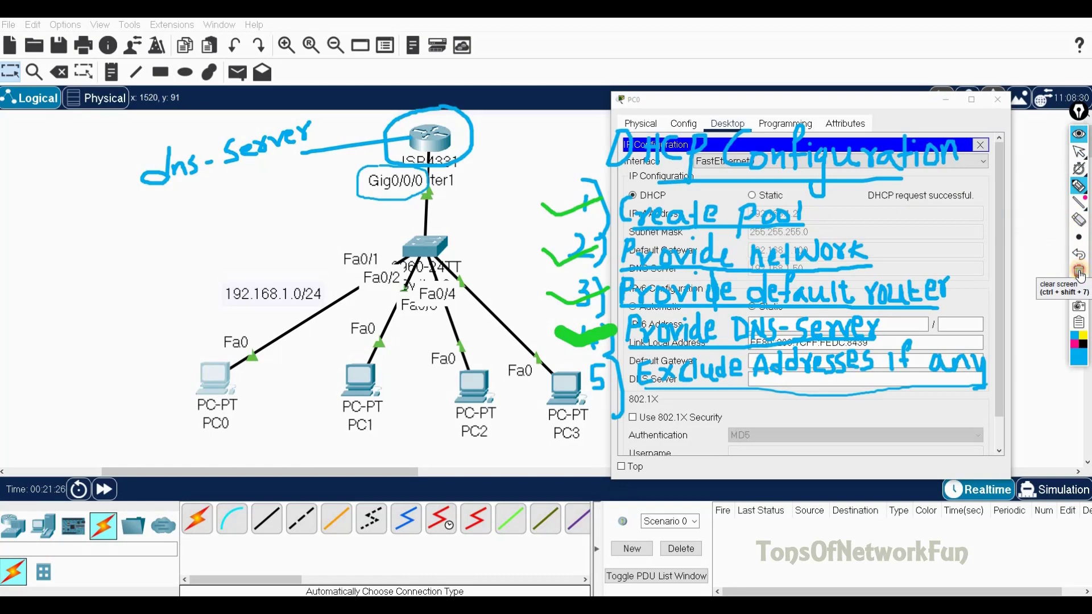
pyautogui.click(1080, 272)
pyautogui.moveTo(799, 201)
pyautogui.mouseDown()
pyautogui.moveTo(751, 203)
pyautogui.moveTo(736, 215)
pyautogui.moveTo(822, 222)
pyautogui.moveTo(818, 204)
pyautogui.moveTo(801, 201)
pyautogui.mouseUp()
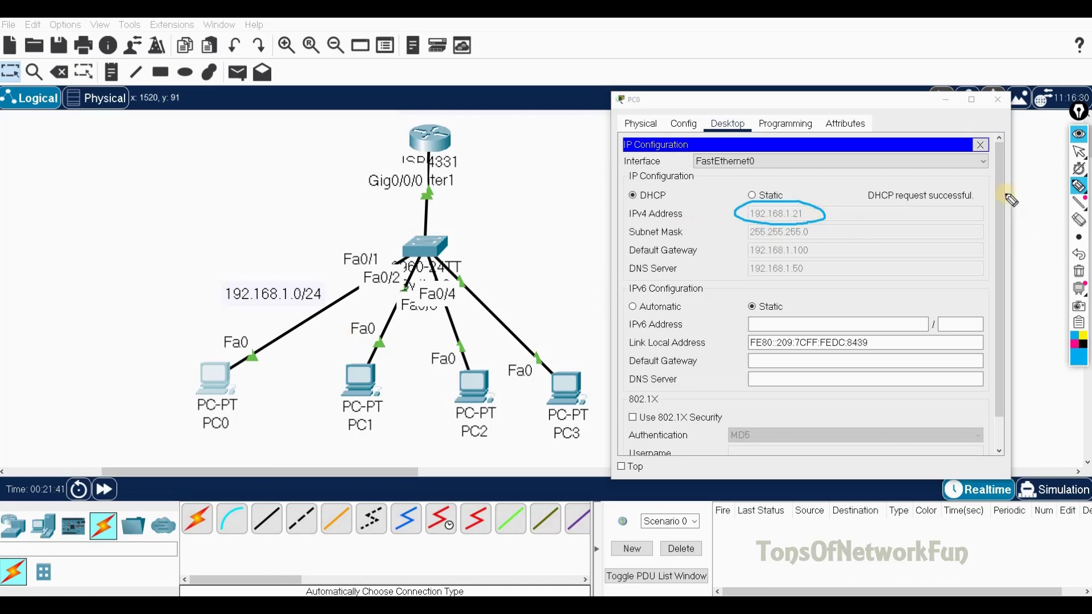
pyautogui.click(1083, 138)
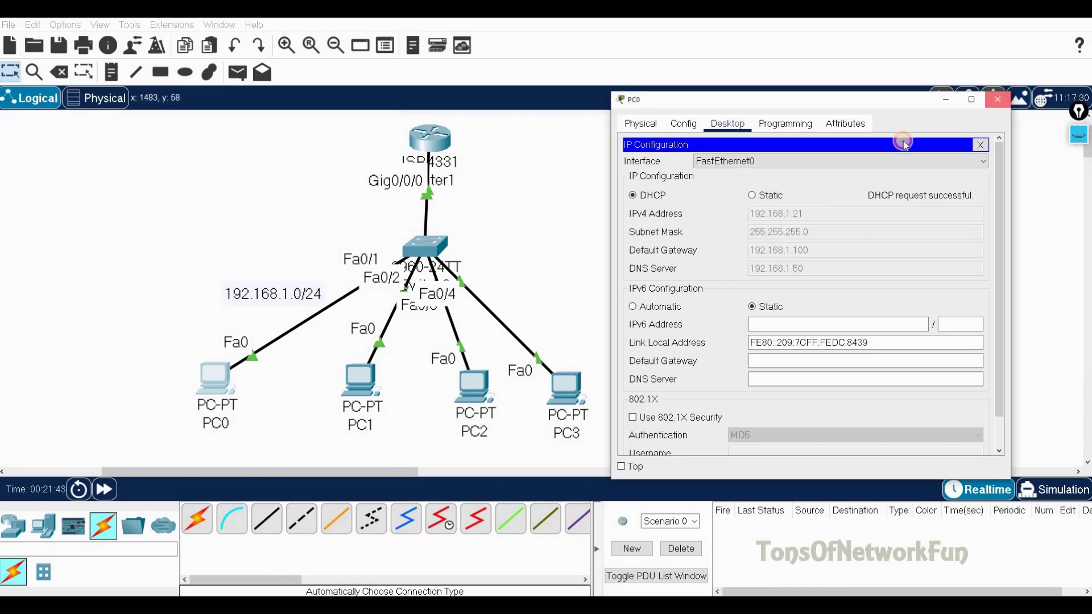
pyautogui.click(998, 100)
# Step: Renew PC1's address in its IP Configuration by switching IPv4 to Static and back to DHCP, and close its window
pyautogui.click(361, 392)
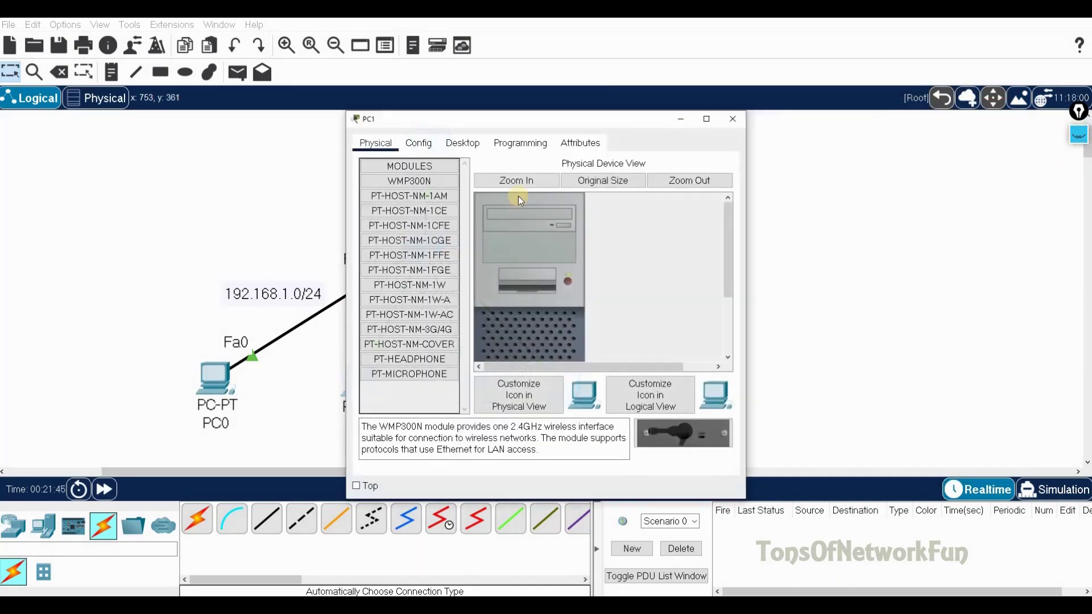
pyautogui.click(462, 143)
pyautogui.click(410, 178)
pyautogui.click(487, 215)
pyautogui.click(368, 214)
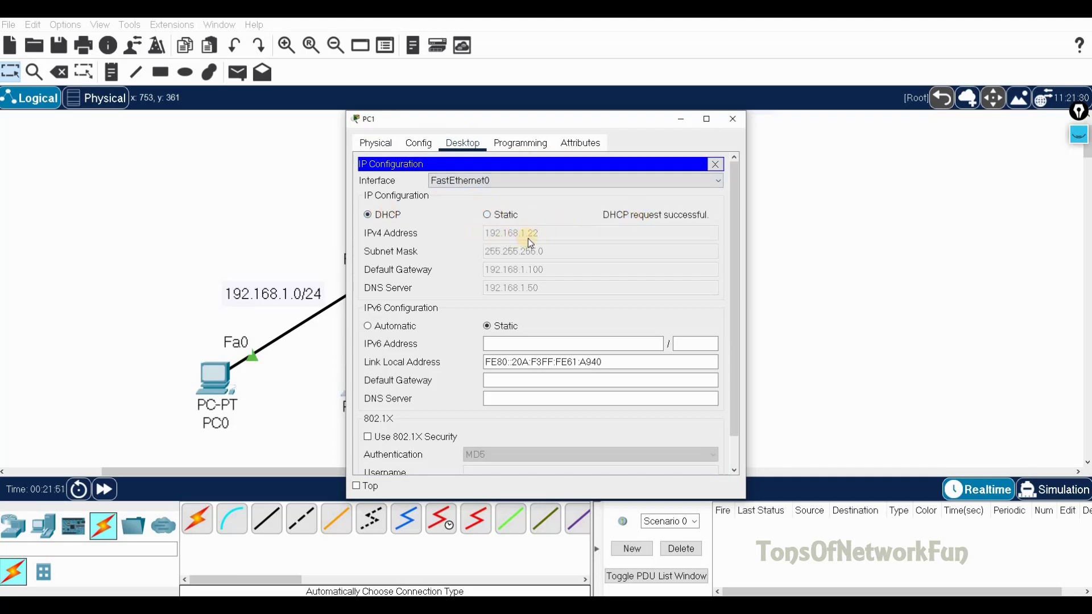
pyautogui.click(733, 119)
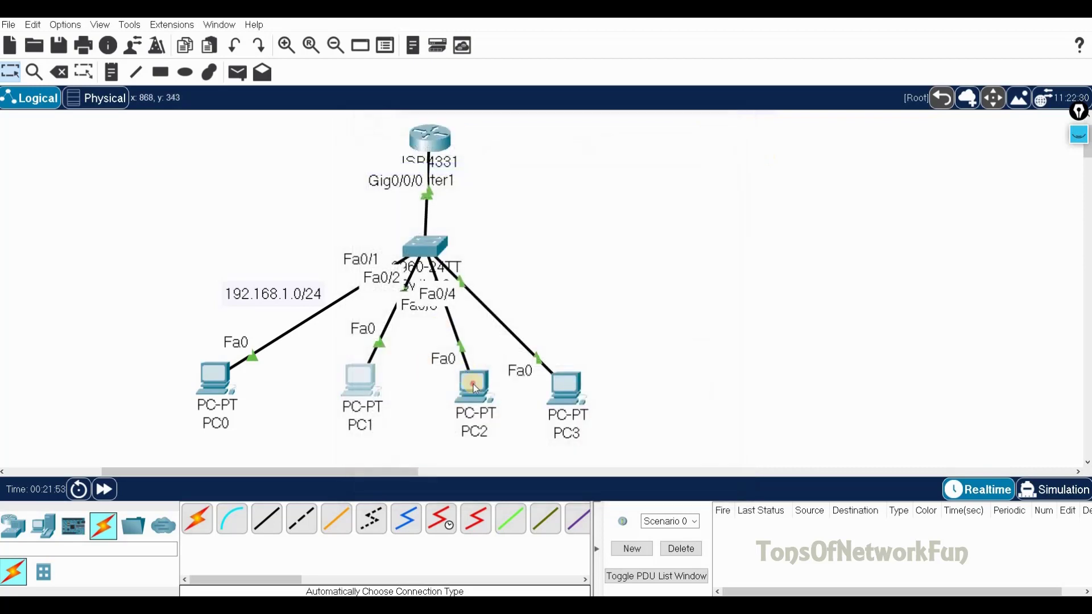
# Step: Renew PC2's address in its IP Configuration by switching IPv4 to Static and back to DHCP, and close its window
pyautogui.click(475, 388)
pyautogui.click(463, 143)
pyautogui.click(416, 185)
pyautogui.click(494, 215)
pyautogui.click(392, 214)
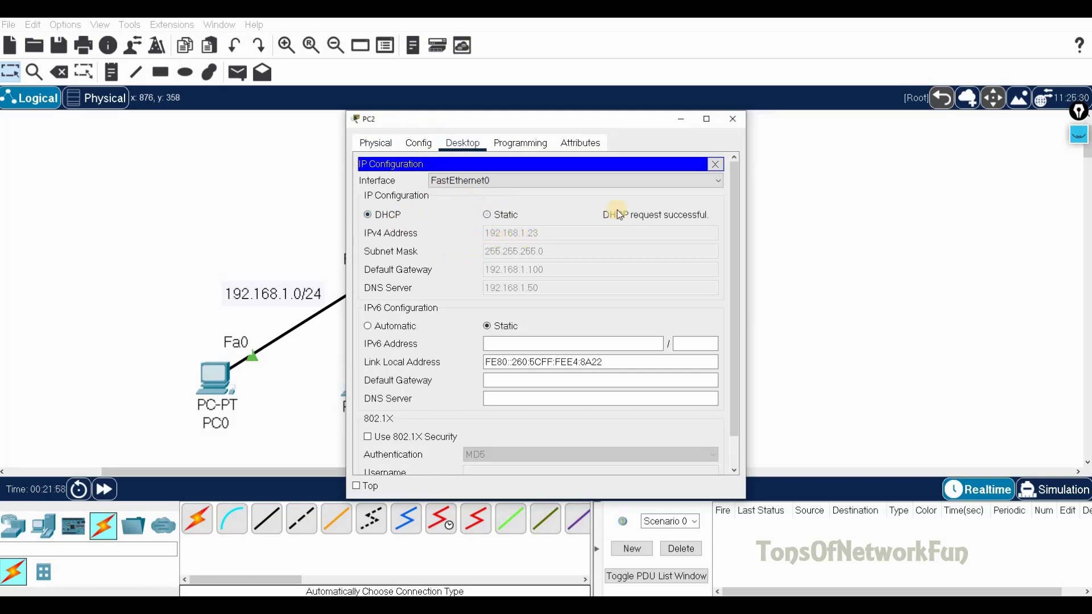
pyautogui.click(733, 119)
# Step: Request a DHCP address for PC3 in its IP Configuration and close its window
pyautogui.click(566, 387)
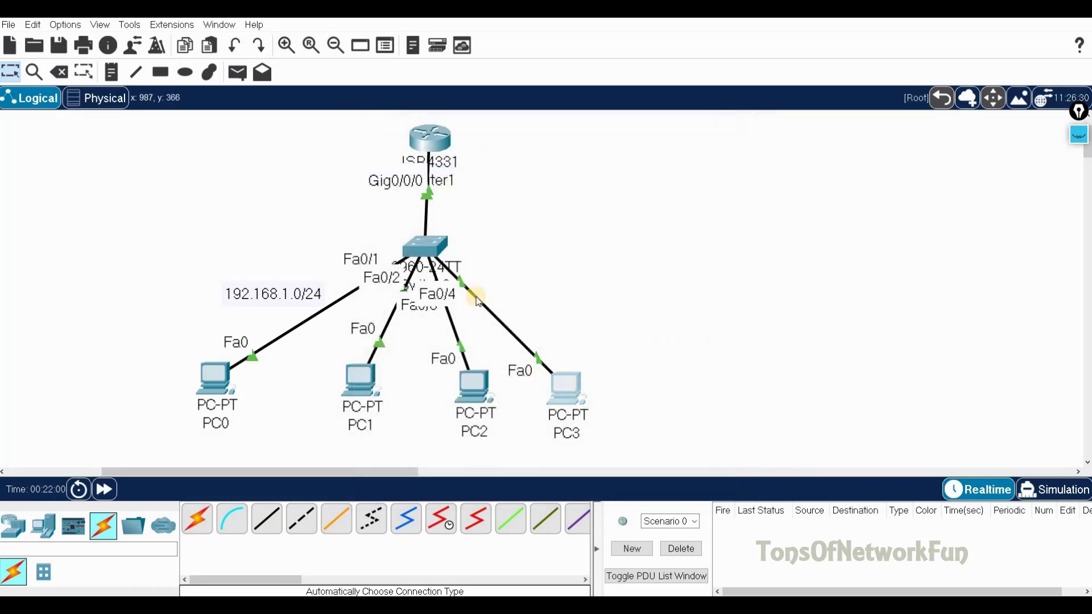
pyautogui.click(463, 142)
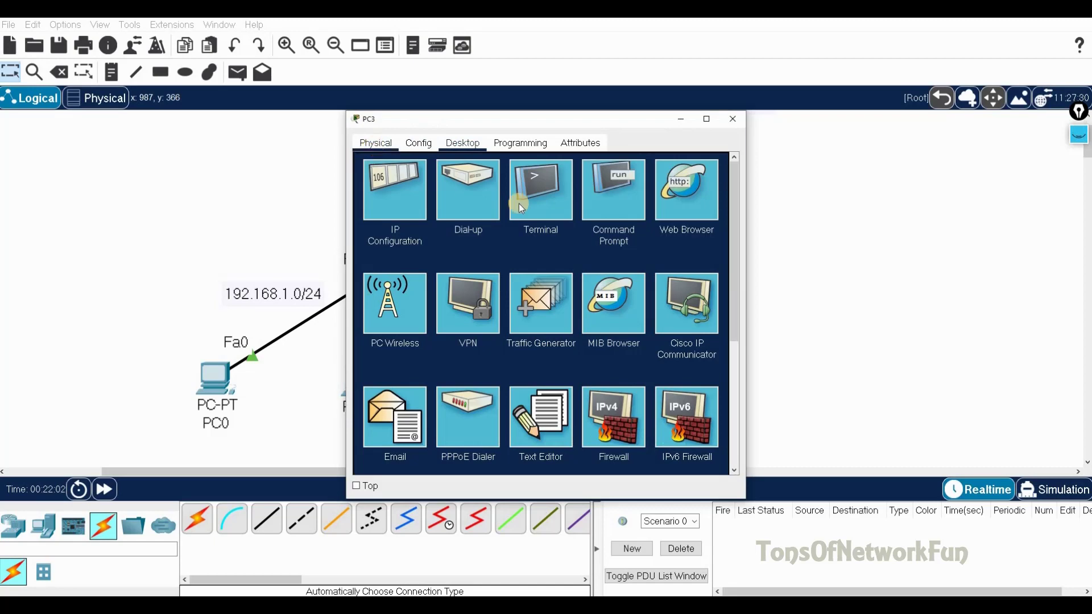
pyautogui.click(423, 206)
pyautogui.click(389, 214)
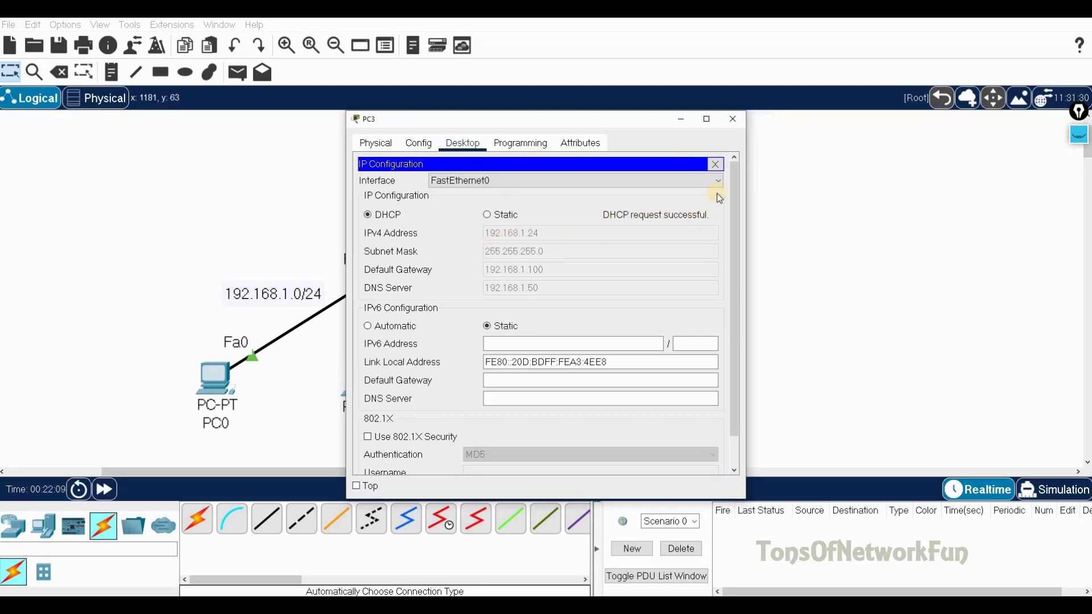
pyautogui.click(733, 119)
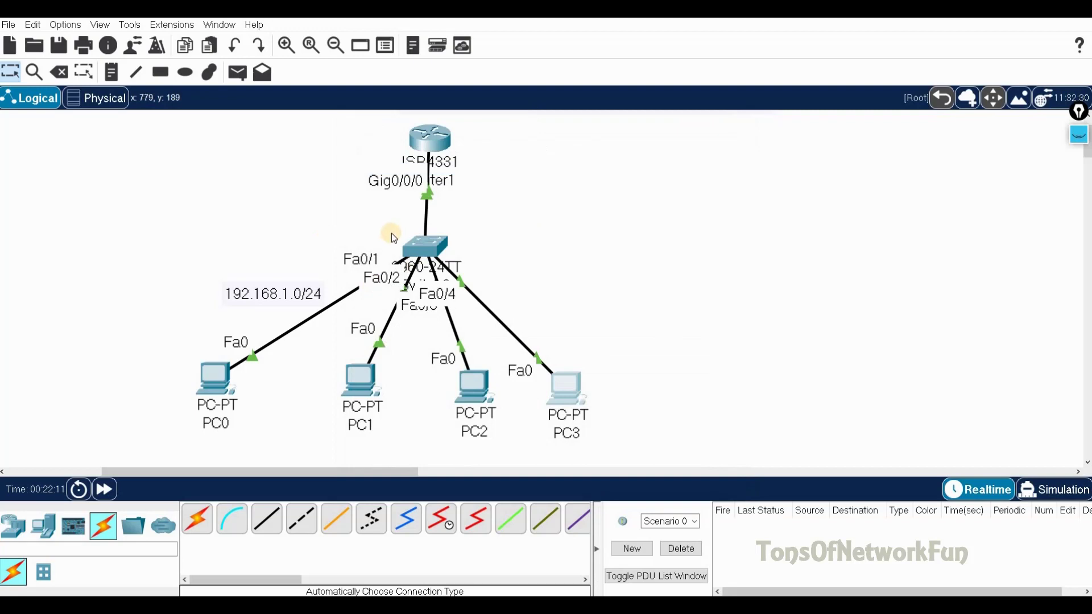